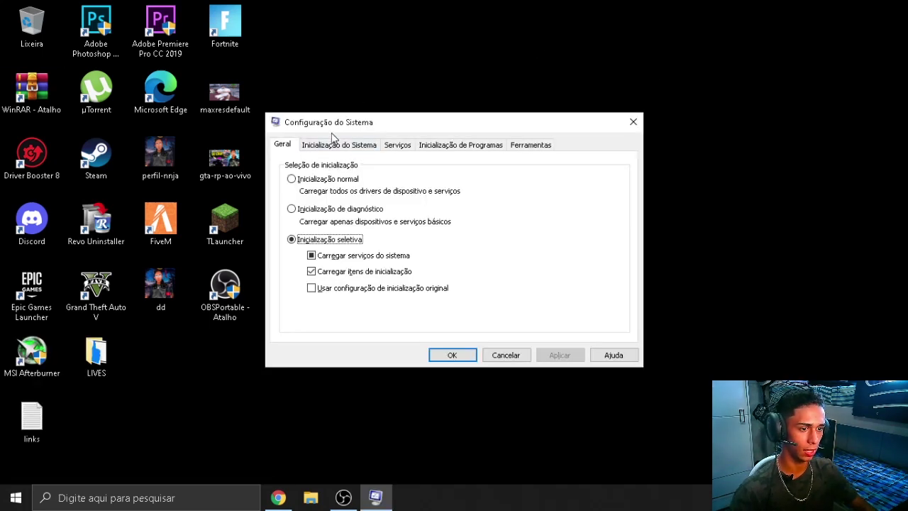
Set the number of processors to 4 in the advanced boot options for Windows 10.
click(339, 144)
click(337, 242)
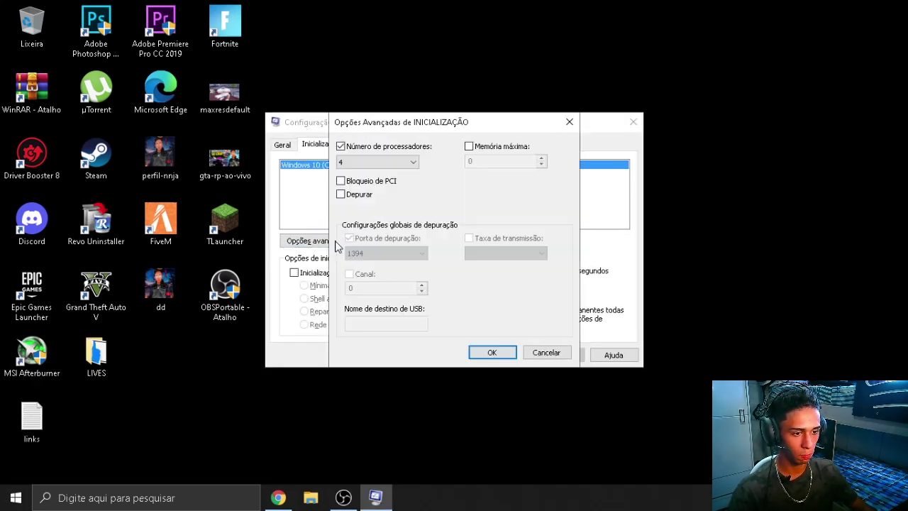
click(341, 146)
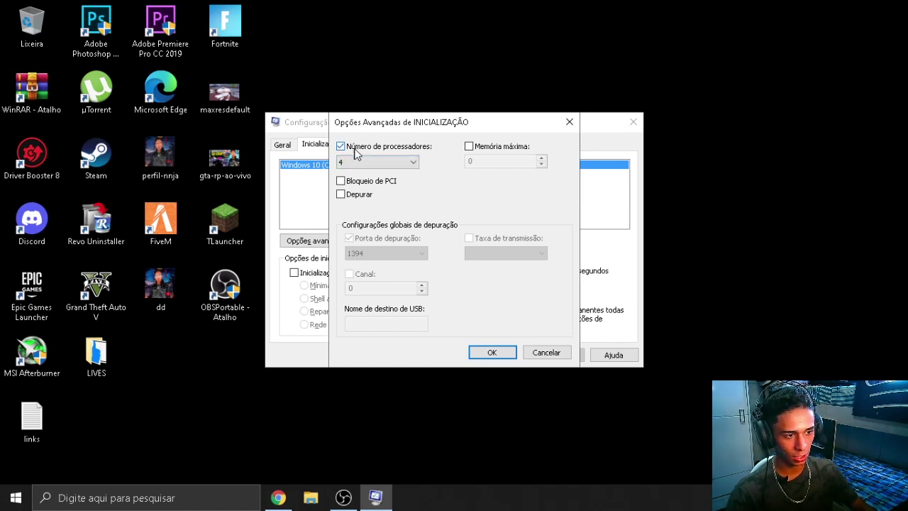
click(408, 164)
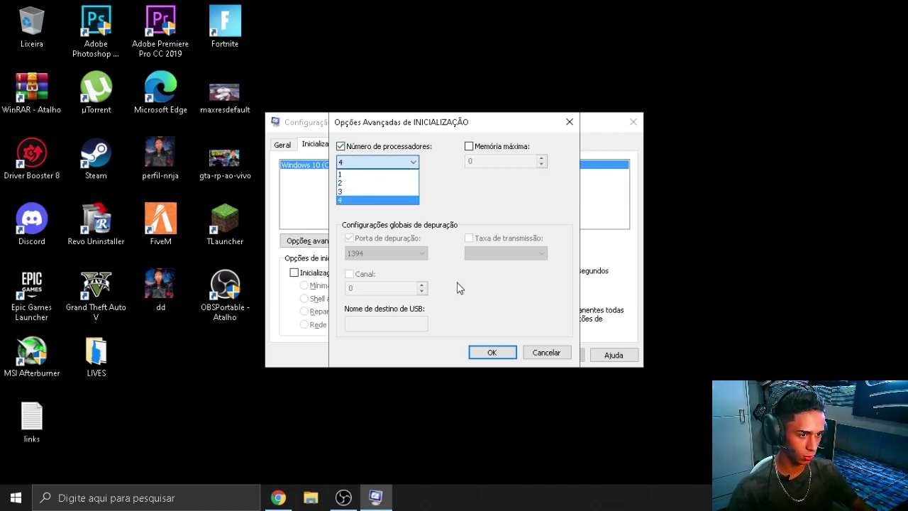
click(491, 326)
click(503, 356)
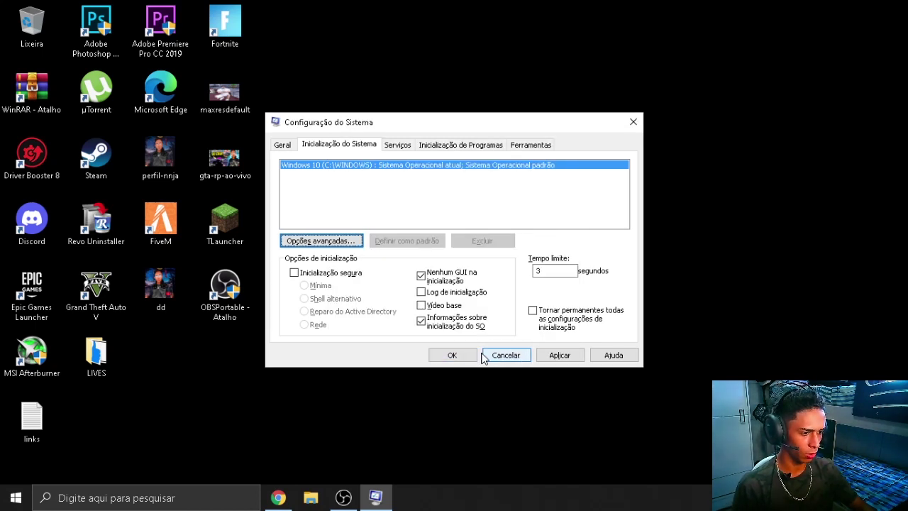
Apply the system configuration changes and exit without restarting the computer.
click(558, 359)
click(452, 355)
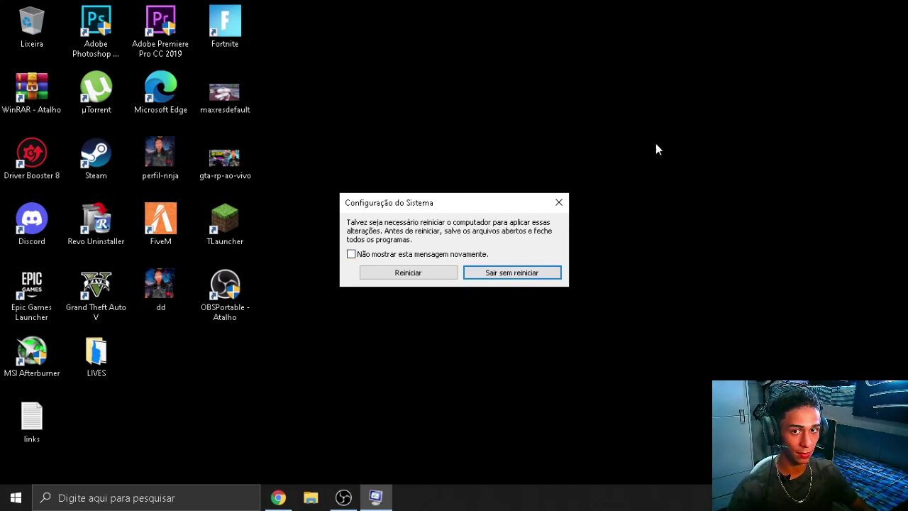
click(544, 274)
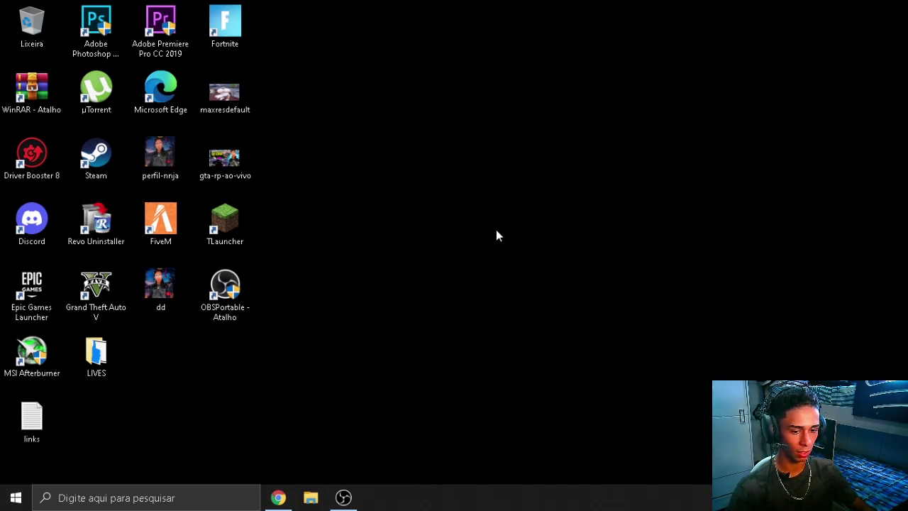
Find Meu computador through the Windows search, view its properties and open the advanced system settings.
click(227, 497)
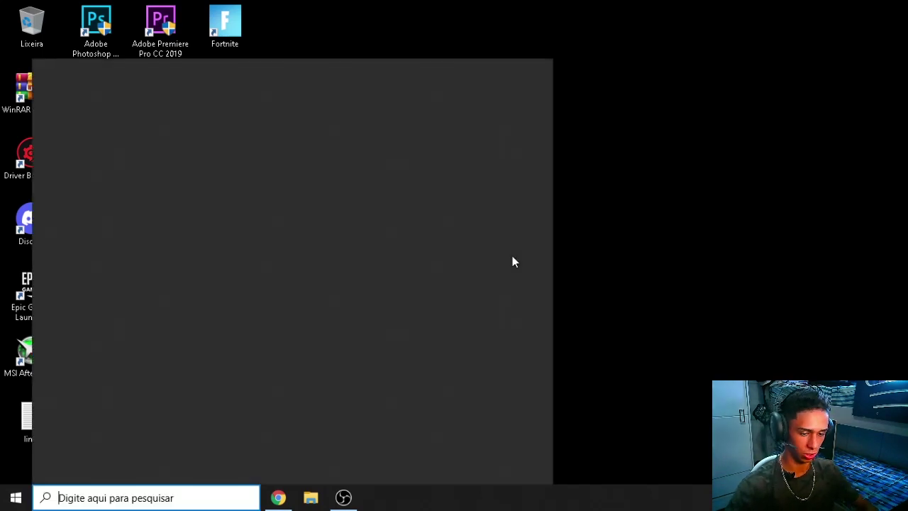
text(meu)
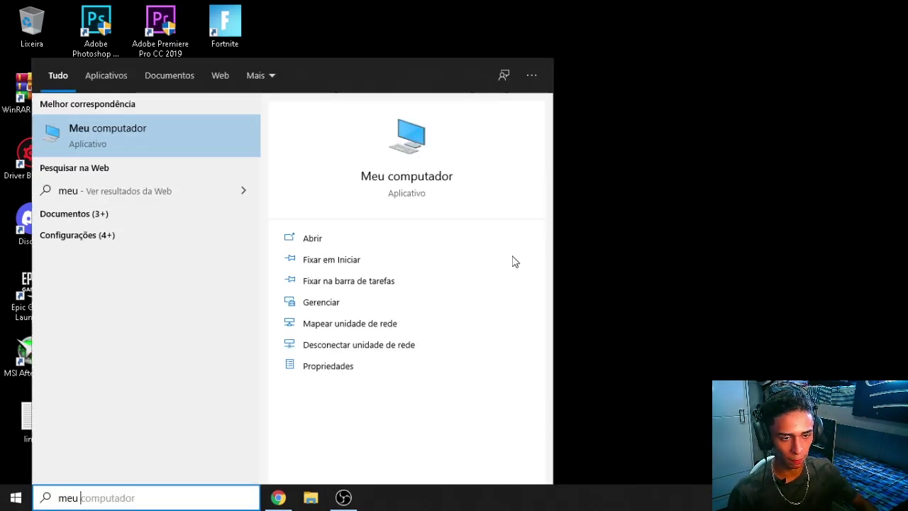
right_click(120, 135)
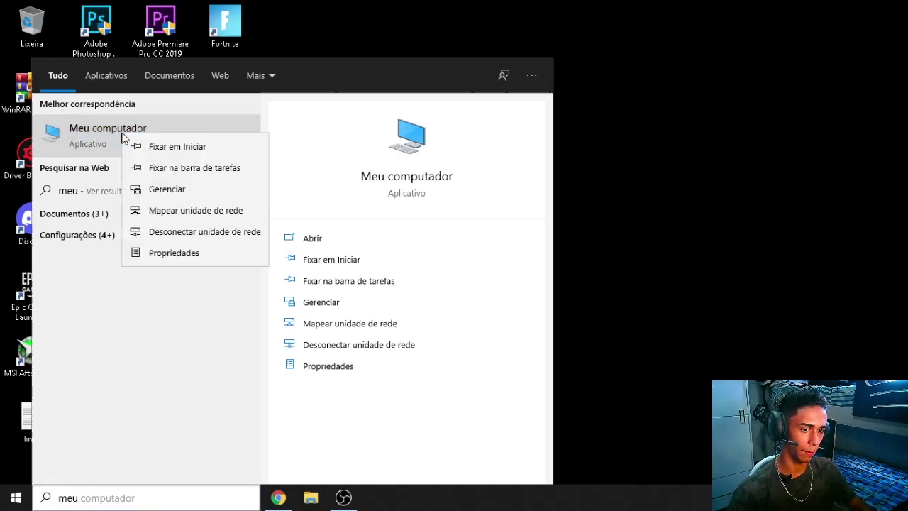
click(170, 253)
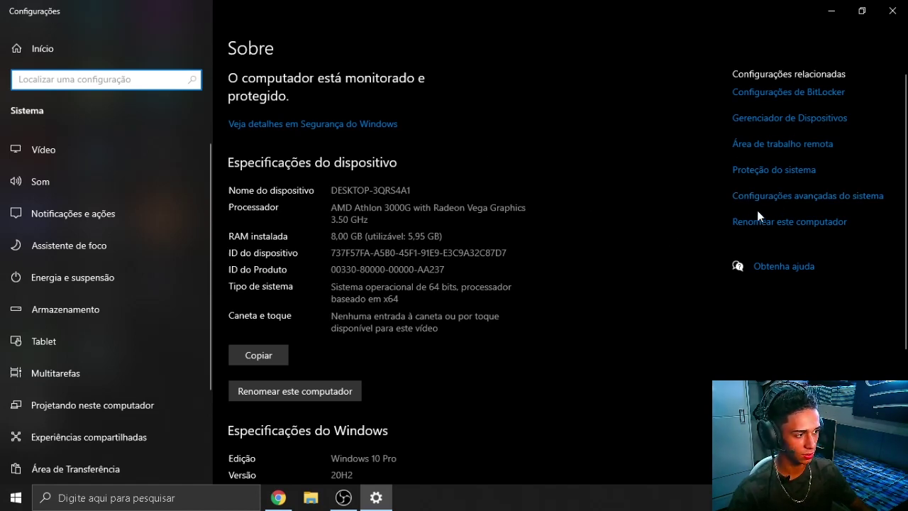
click(778, 203)
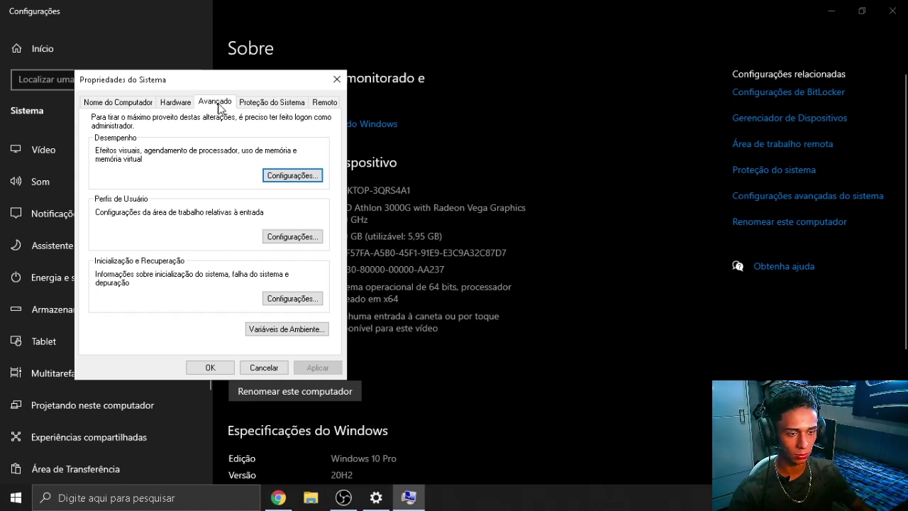
Confirm custom visual effects with only "Mostrar miniaturas em vez de ícones" enabled in the performance options, and close the system settings.
click(284, 182)
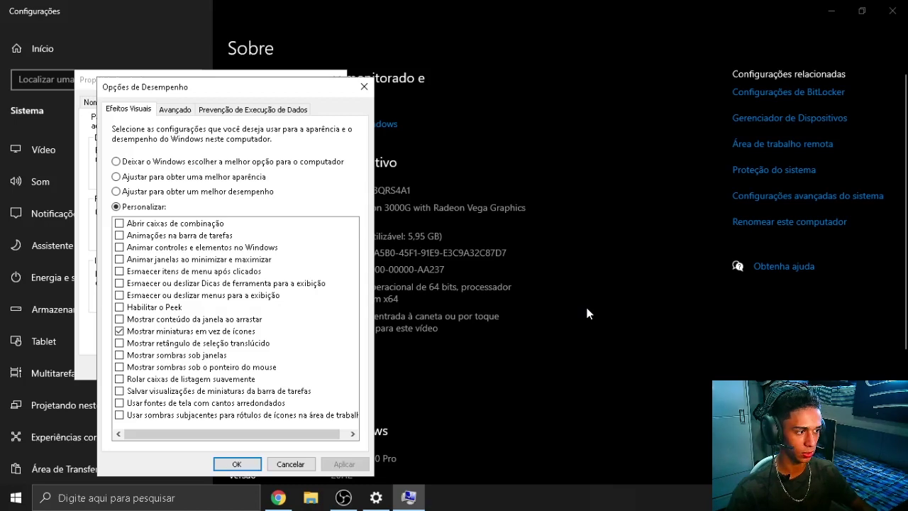
click(237, 463)
click(210, 367)
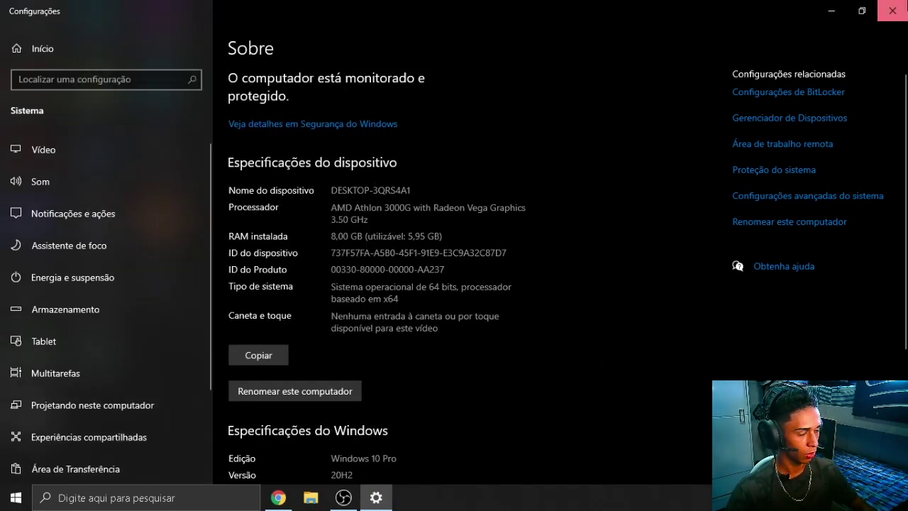
click(892, 11)
Open the graphics settings from the display settings and add the FiveM shortcut from Área de Trabalho as a desktop app.
right_click(444, 237)
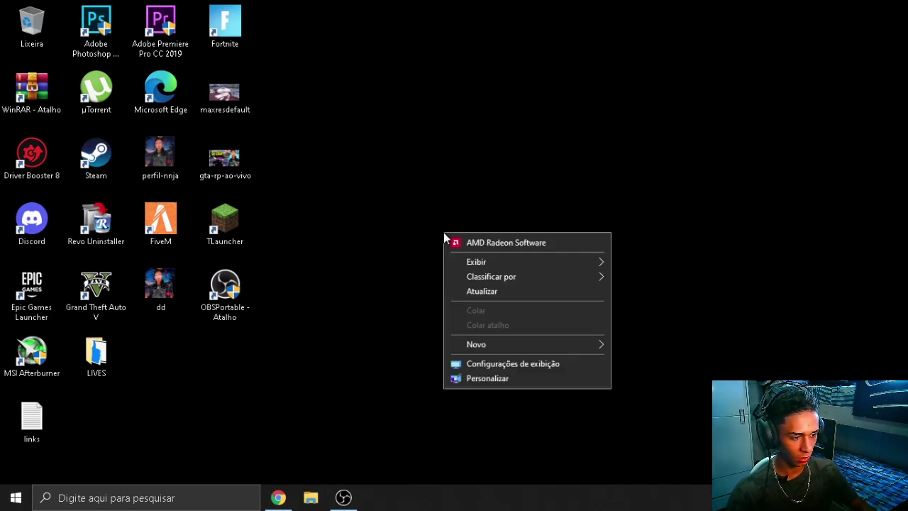
click(575, 364)
scroll(549, 357, down, 5)
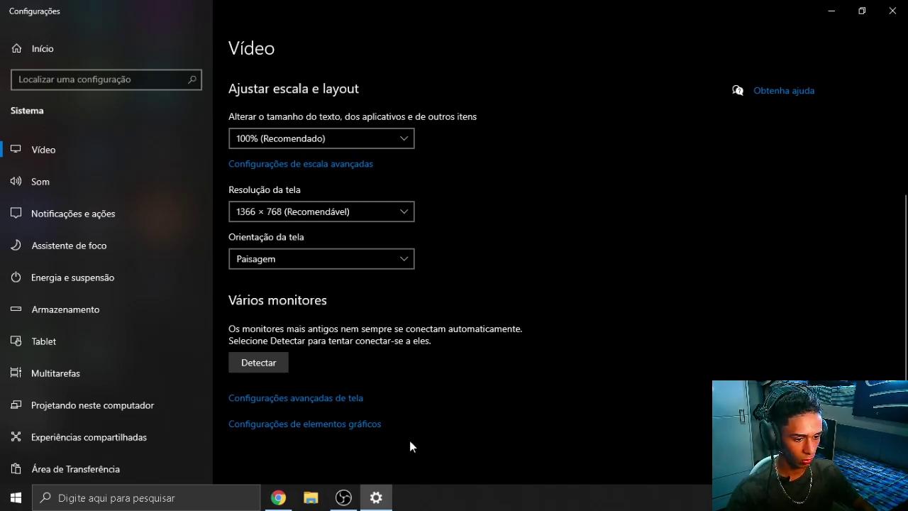
click(359, 424)
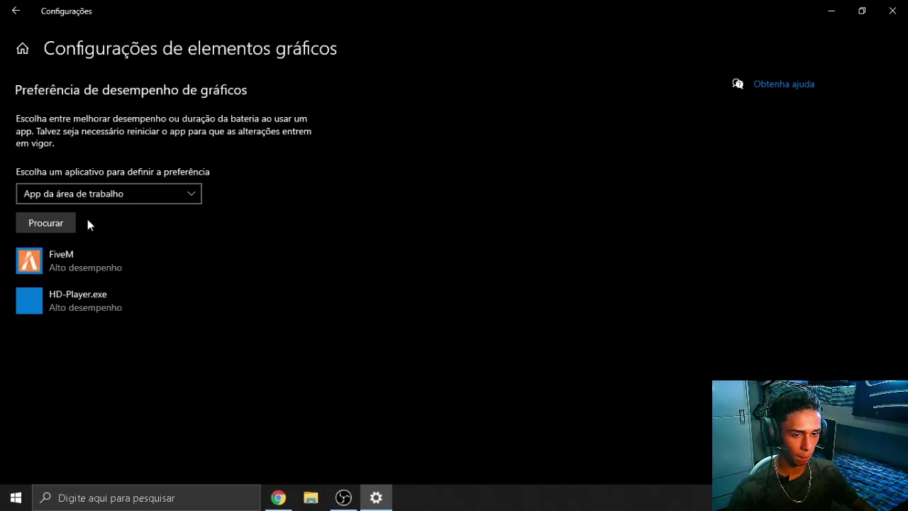
click(70, 224)
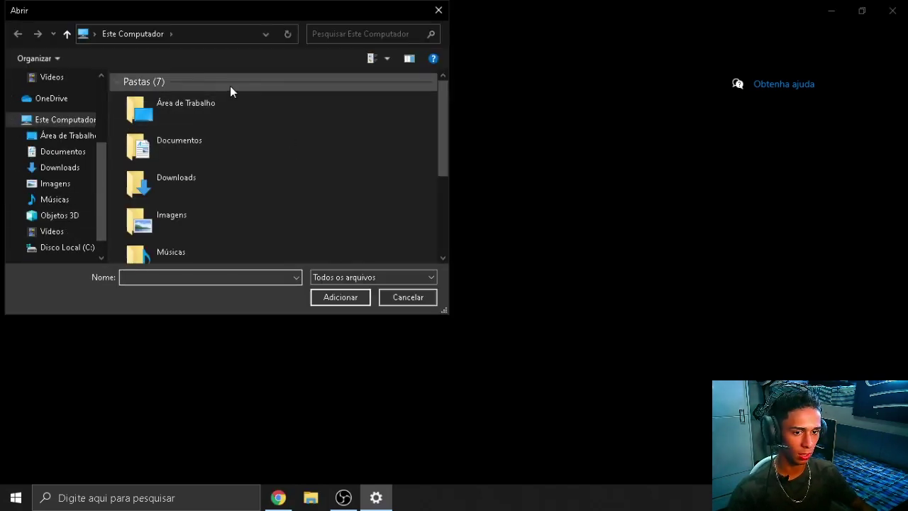
click(65, 135)
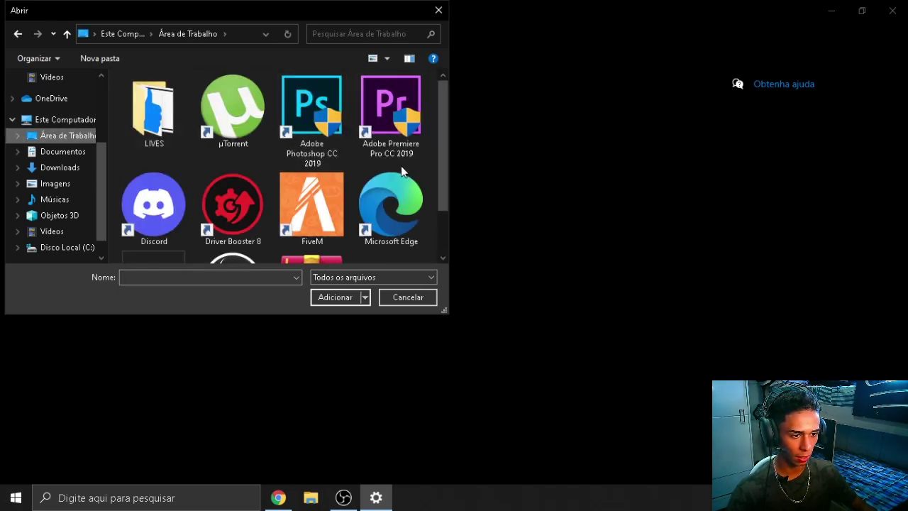
click(310, 213)
click(341, 297)
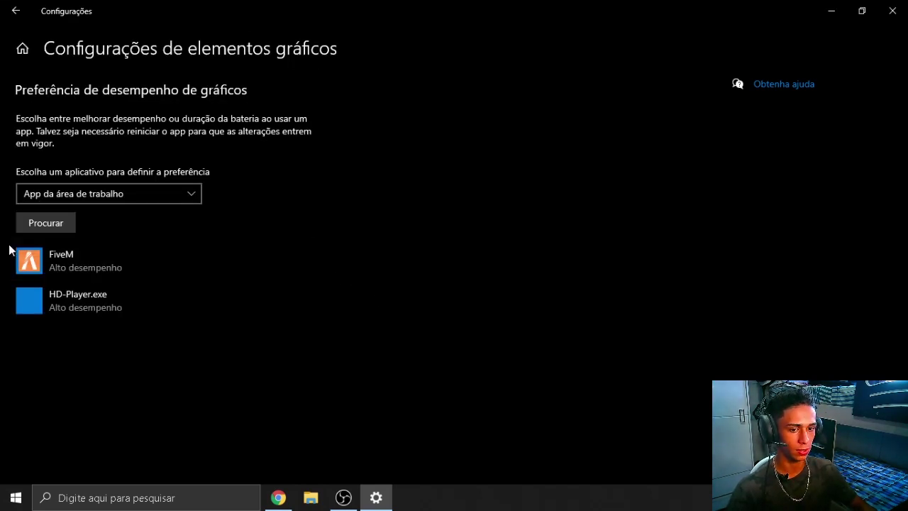
Save FiveM's graphics preference as Alto desempenho and close the settings window.
click(97, 272)
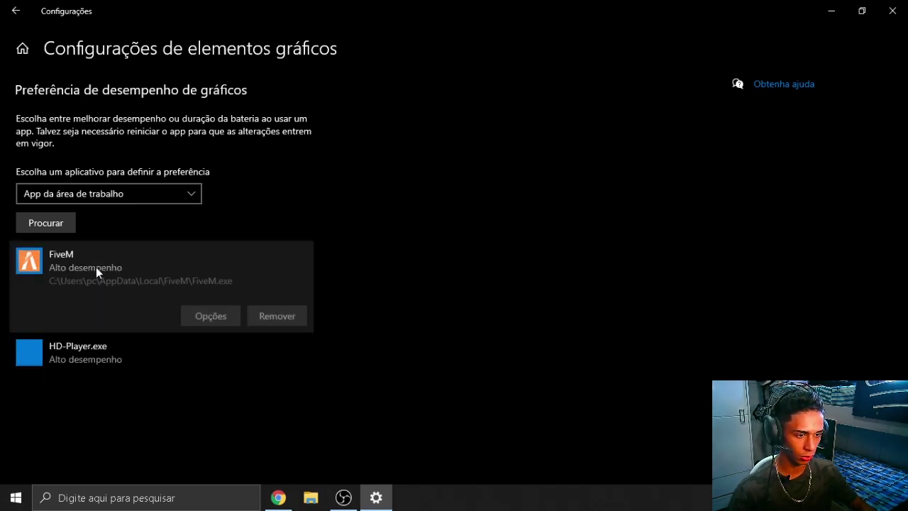
click(210, 315)
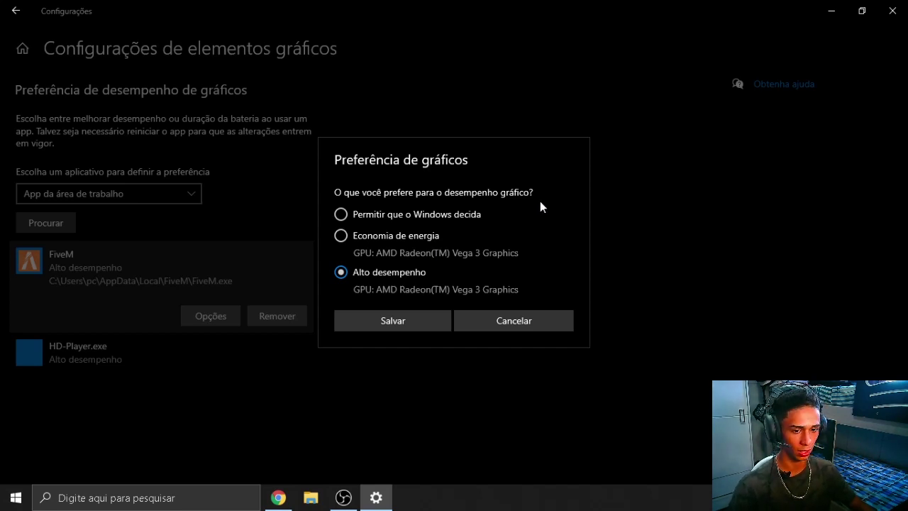
click(420, 327)
click(892, 11)
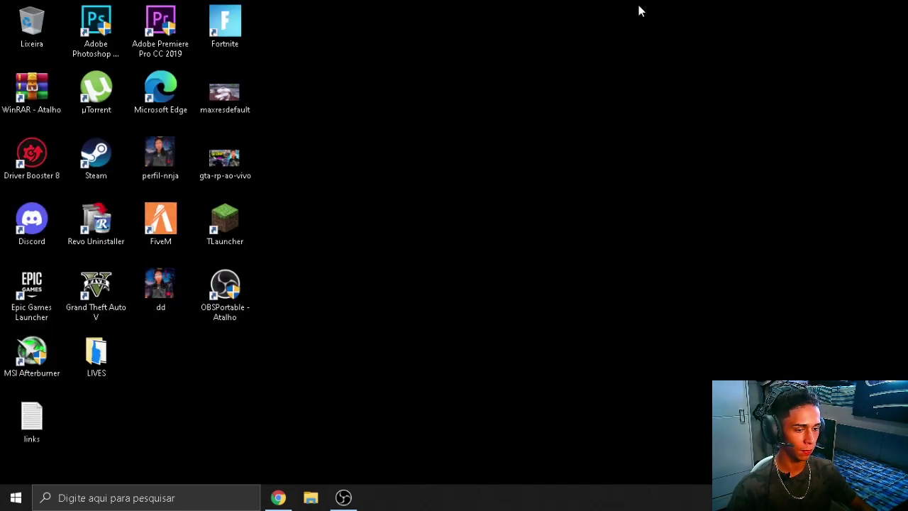
drag(768, 45, 538, 207)
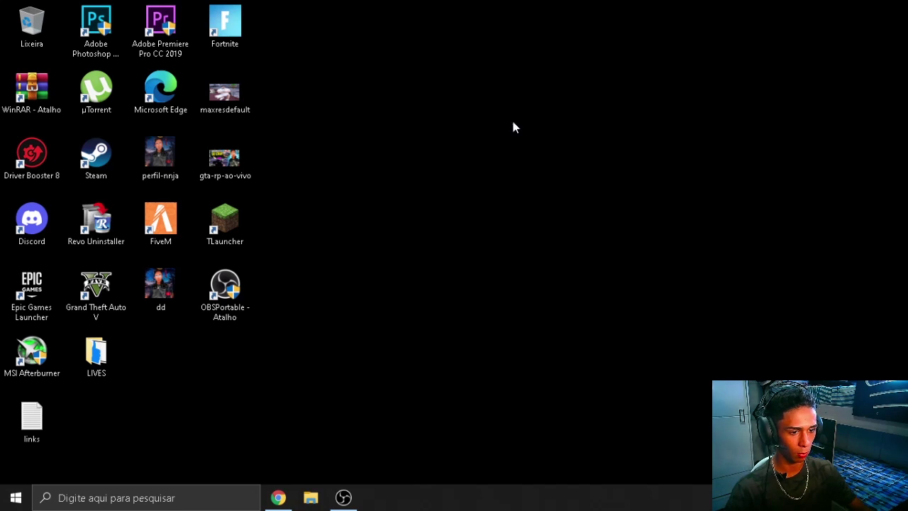
drag(640, 24, 314, 326)
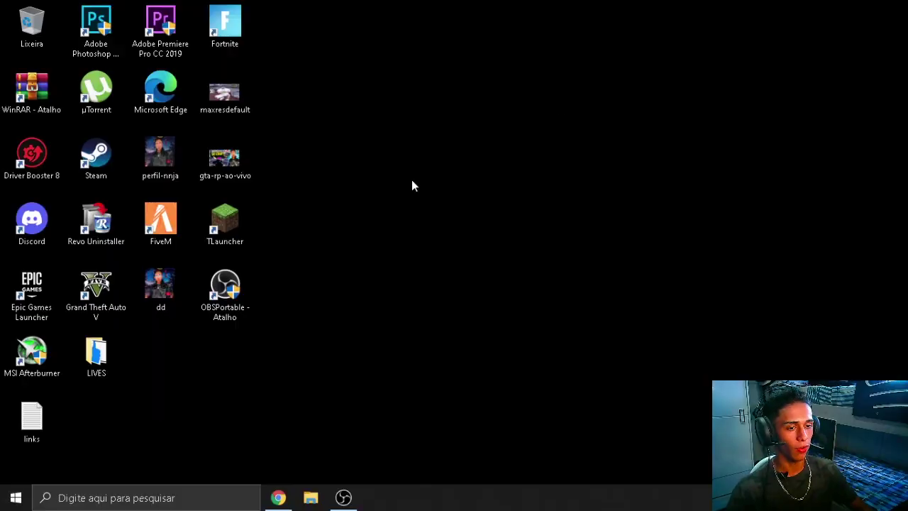
Examine the global graphics settings in AMD Radeon Software, including the advanced options of the Personalizado profile, and close the program.
right_click(412, 185)
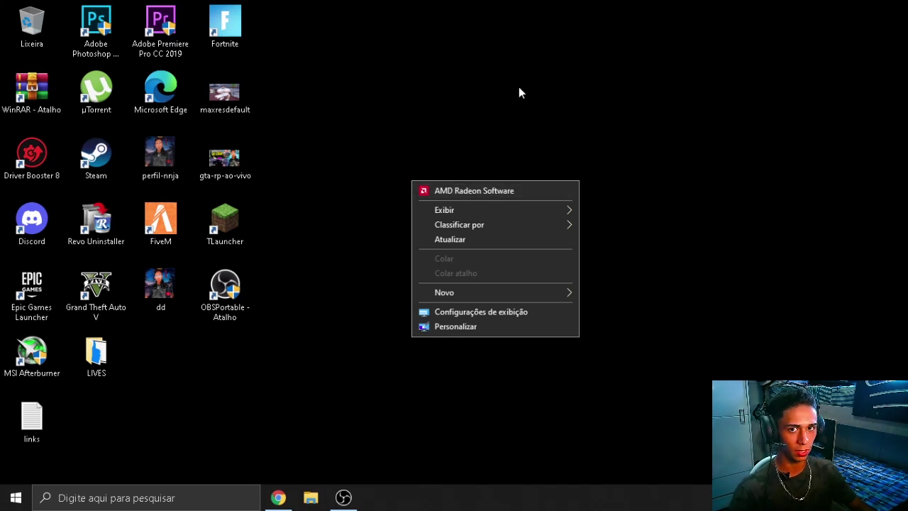
click(482, 189)
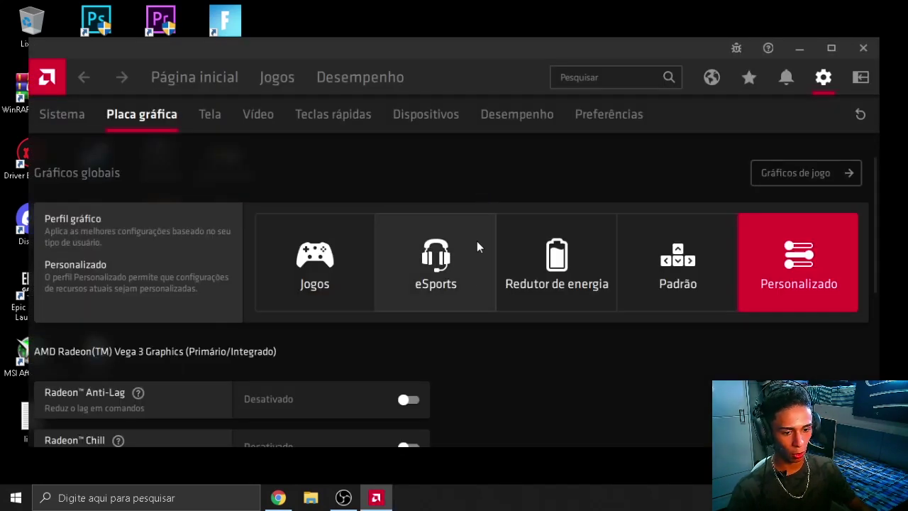
scroll(474, 354, down, 3)
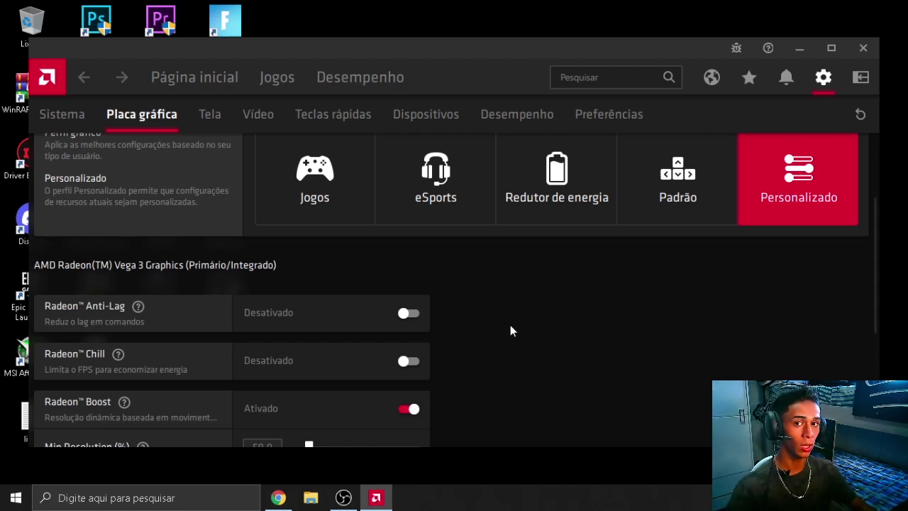
scroll(510, 330, down, 8)
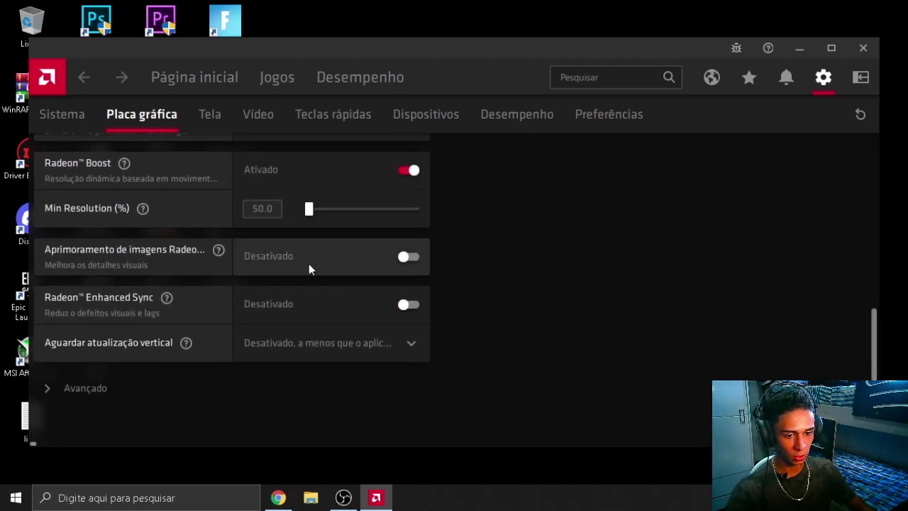
scroll(354, 312, up, 3)
scroll(298, 327, down, 3)
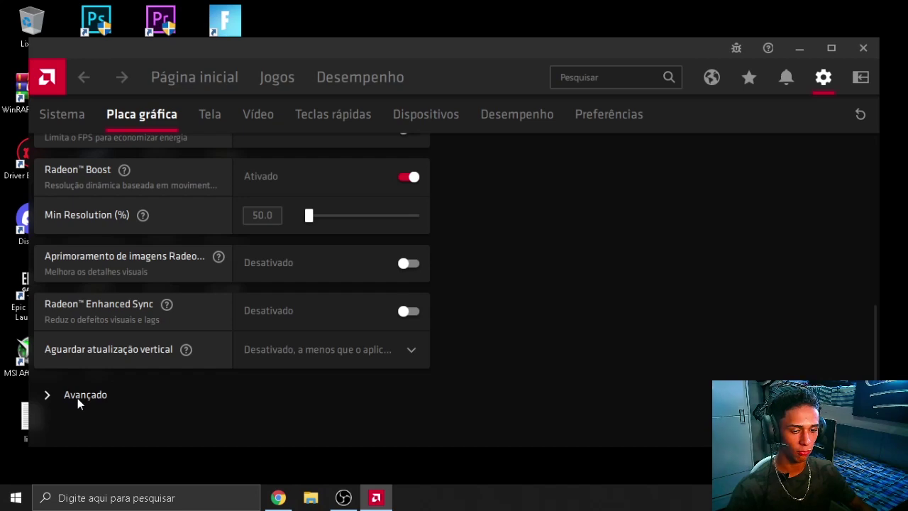
click(77, 398)
scroll(287, 227, down, 14)
scroll(298, 343, up, 15)
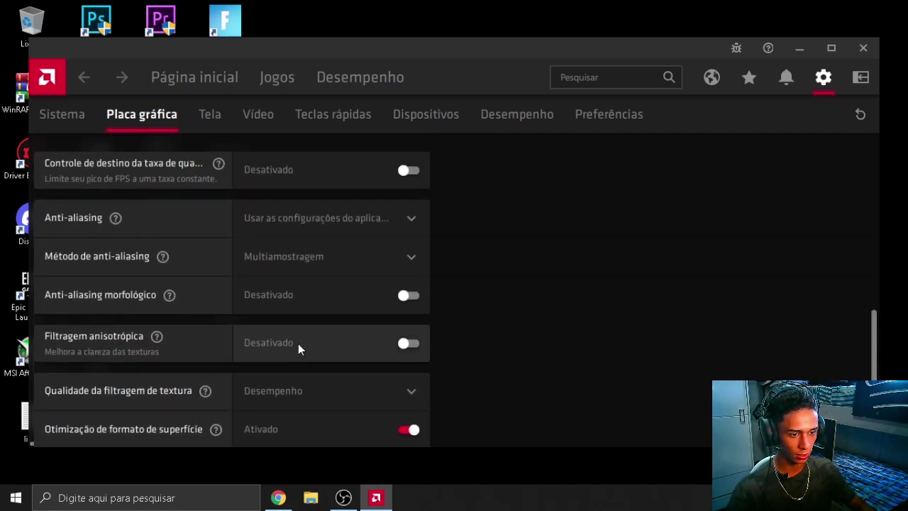
scroll(545, 325, up, 2)
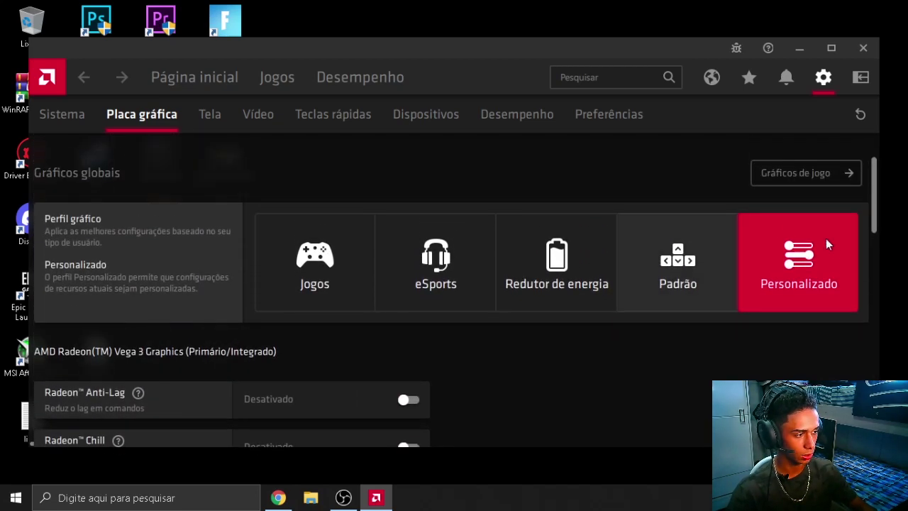
click(863, 48)
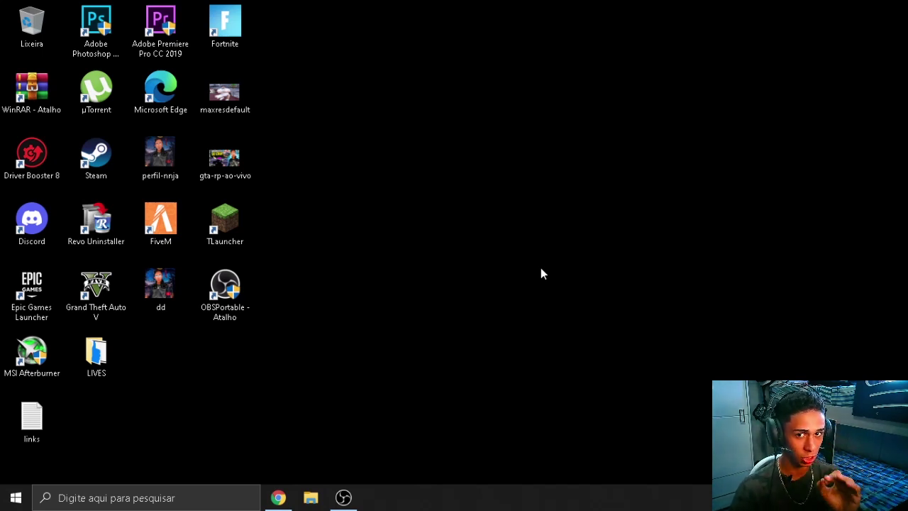
Open the user's temporary files folder by running %temp%.
click(633, 150)
key(super+r)
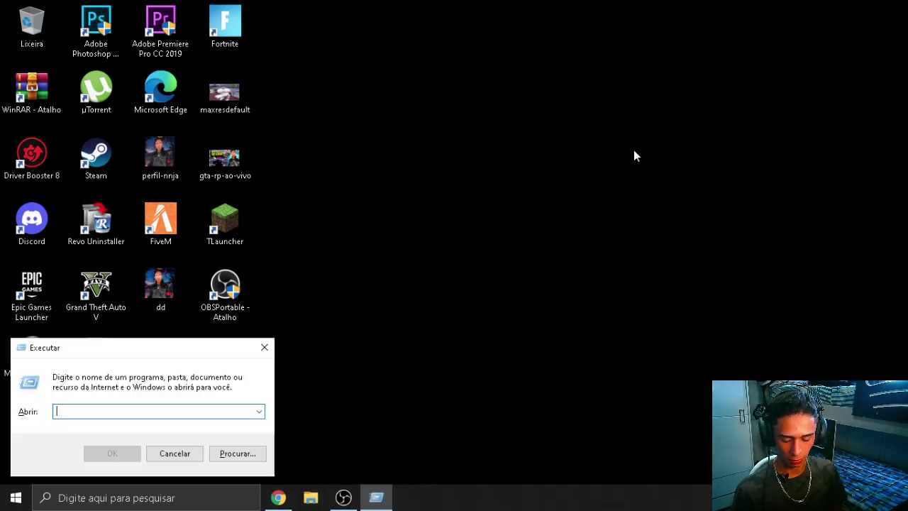
text(%temp%)
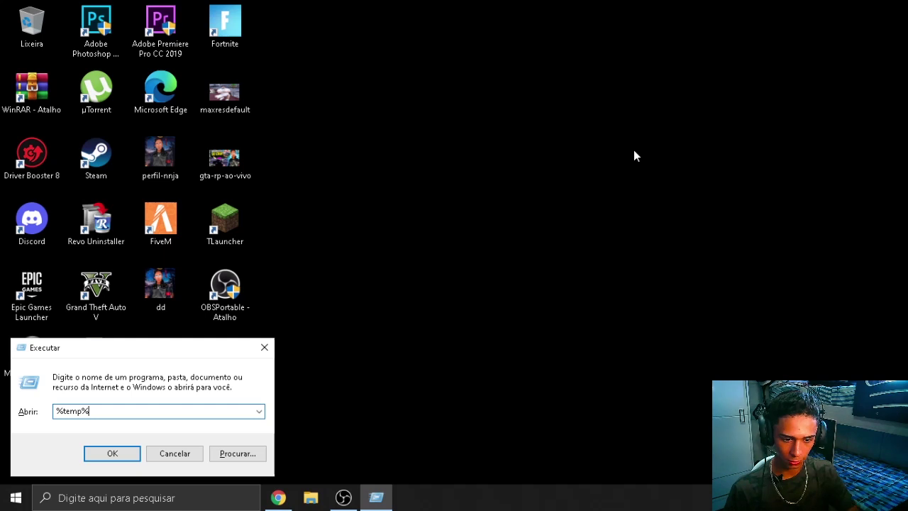
key(Return)
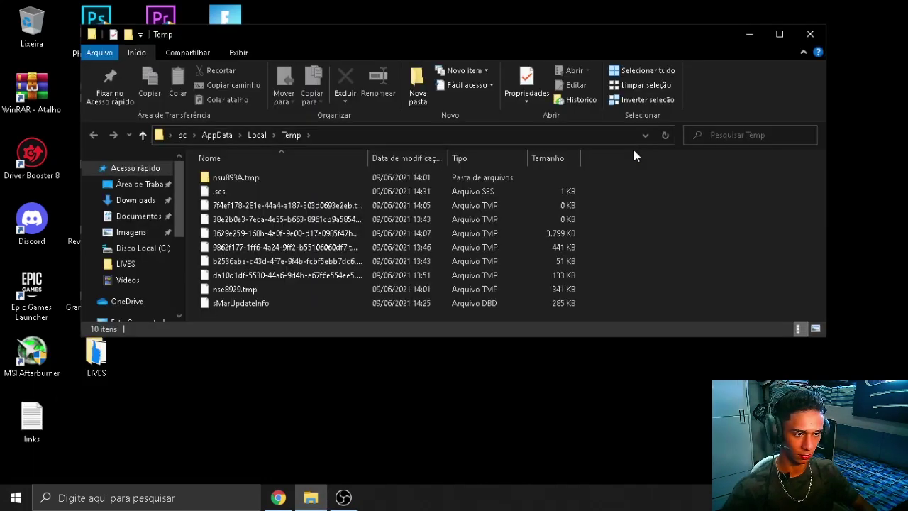
Delete everything in the user's Temp folder, ignoring all items in use, and close the folder window.
click(267, 182)
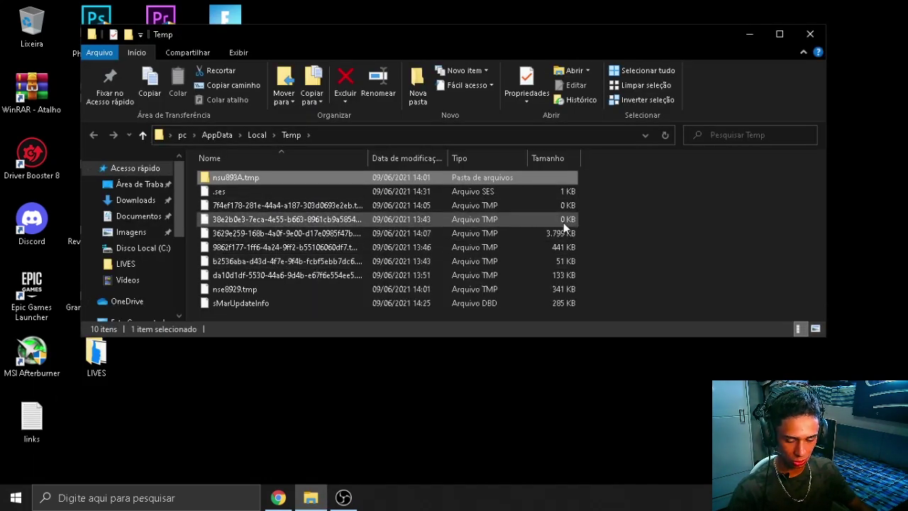
key(ctrl+a)
key(Delete)
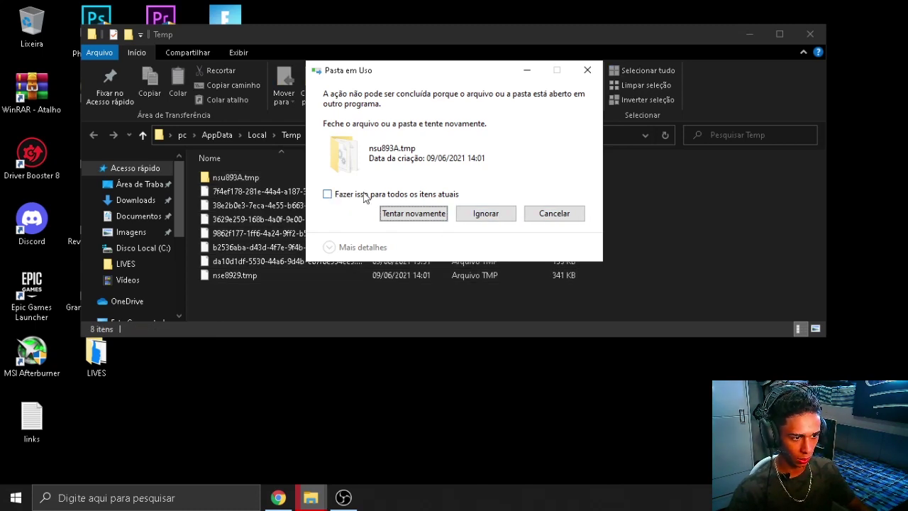
click(365, 196)
click(487, 213)
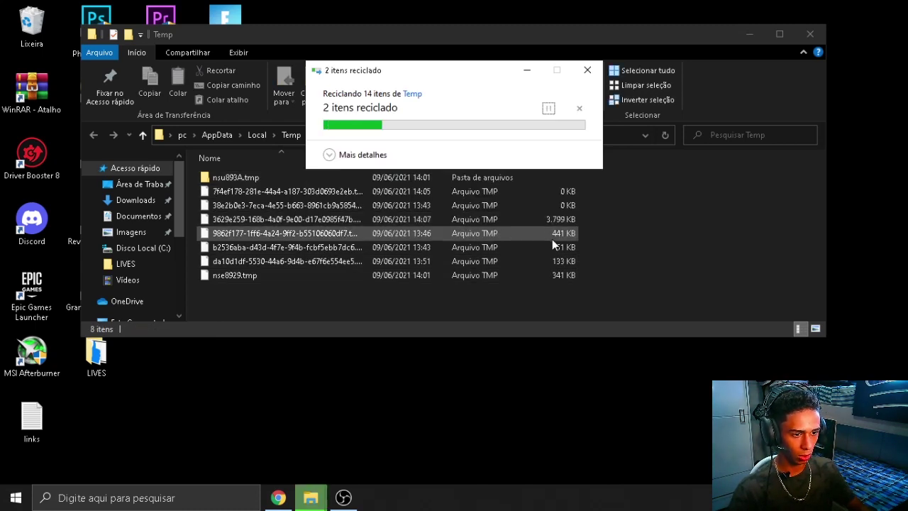
click(809, 34)
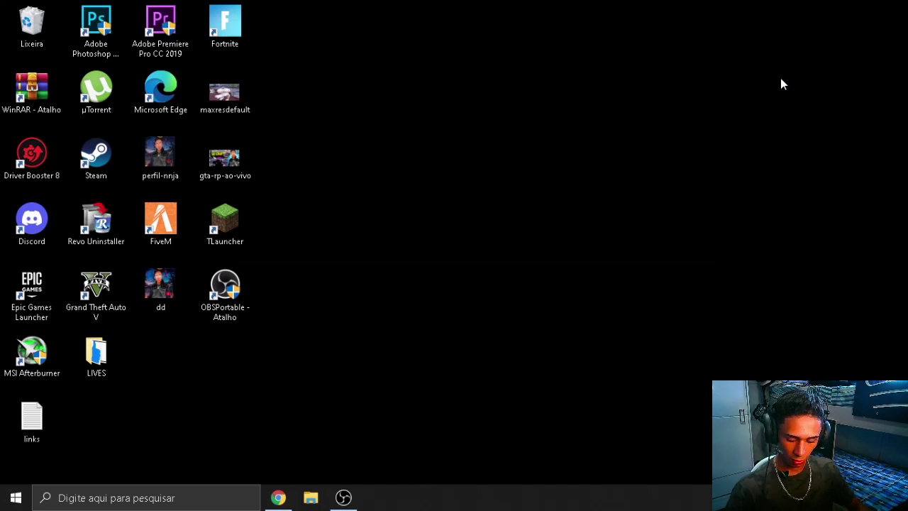
Open the Windows Temp folder by running temp, try to delete its CreativeCloud folder, and close the window.
key(super+r)
text(t)
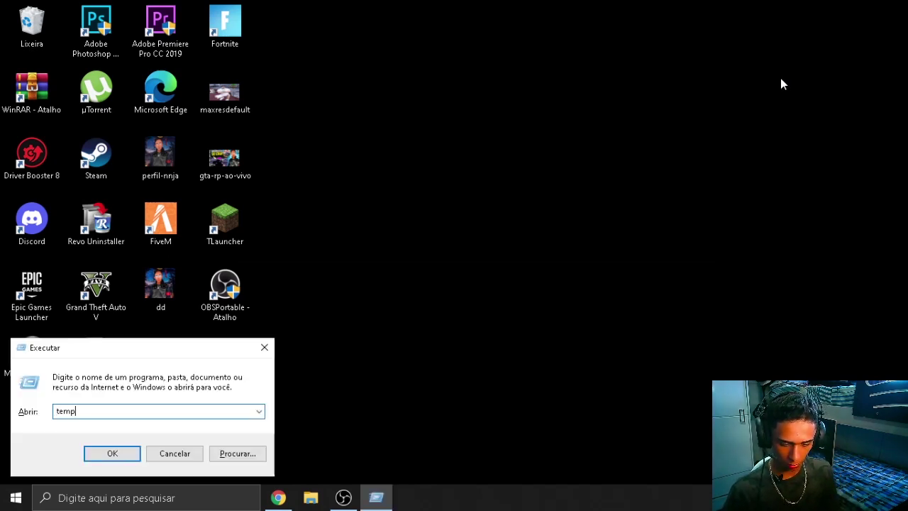
key(Return)
click(257, 178)
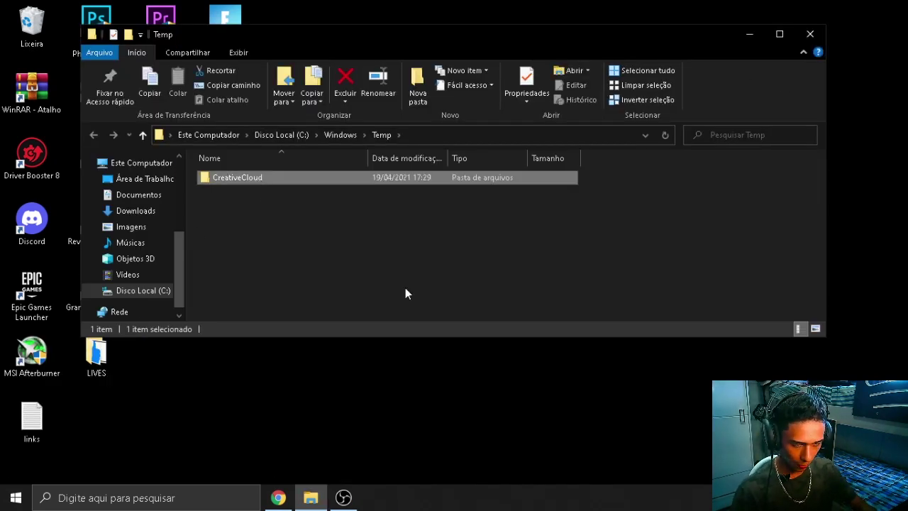
key(Delete)
click(476, 190)
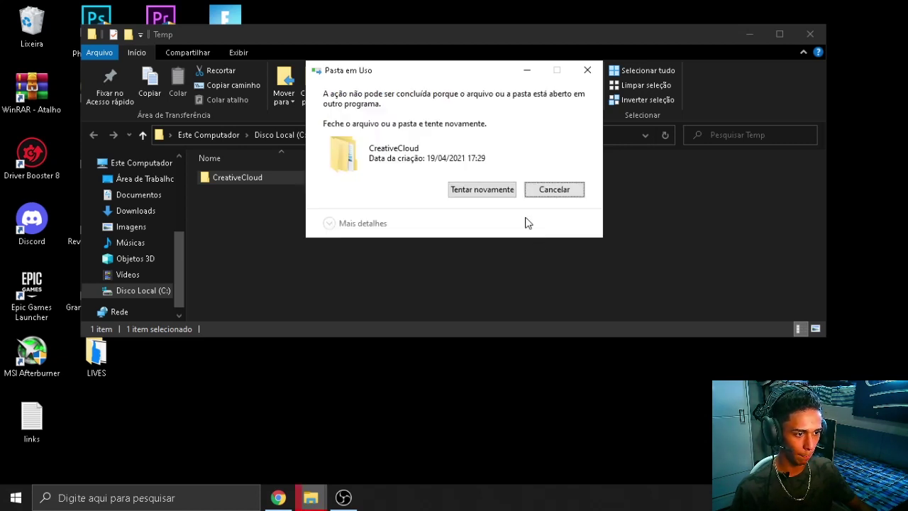
click(587, 69)
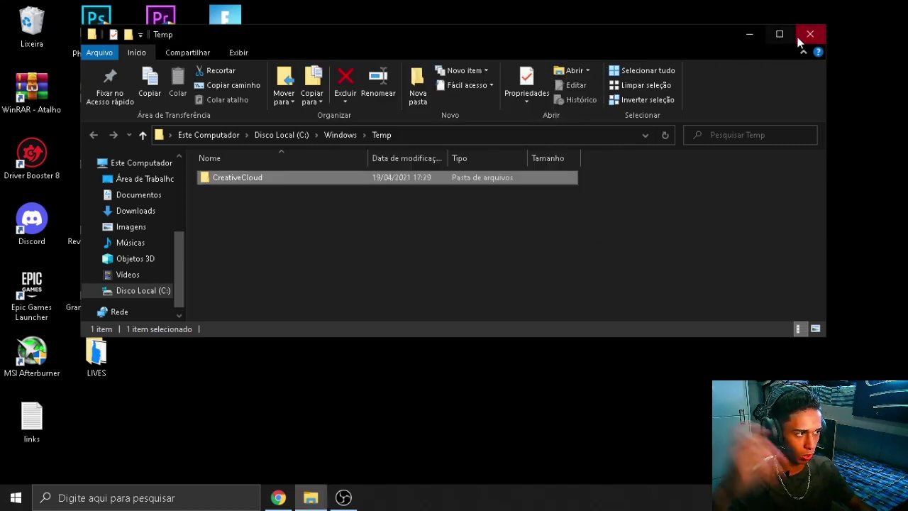
click(809, 34)
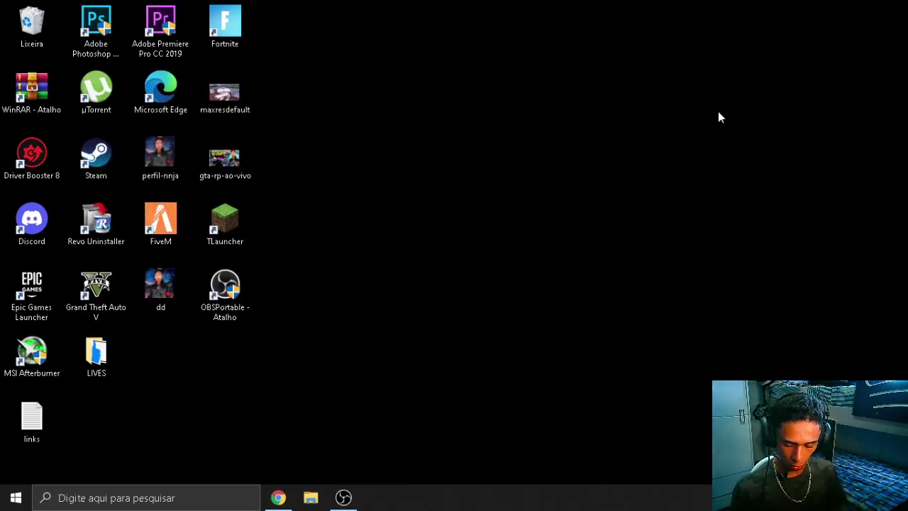
Check the Windows Prefetch folder for leftover files by running prefetch, and close its window.
key(super+r)
text(pr)
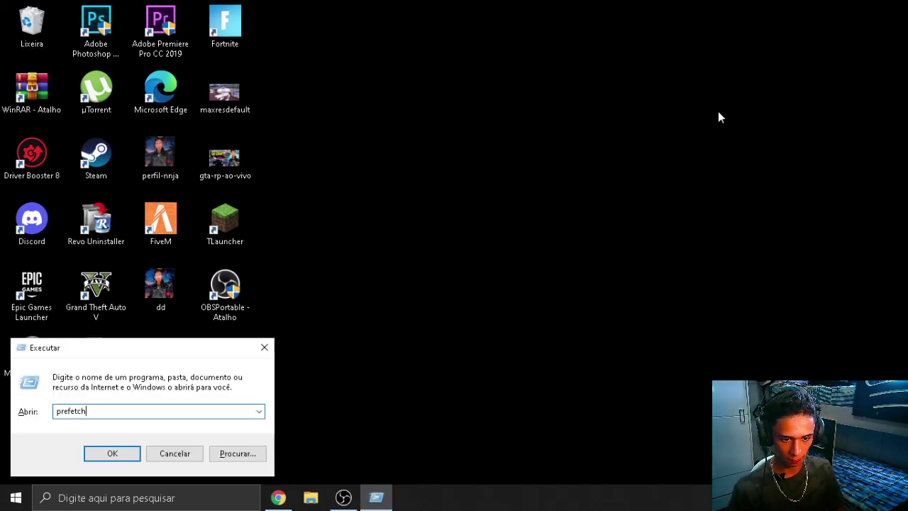
key(Return)
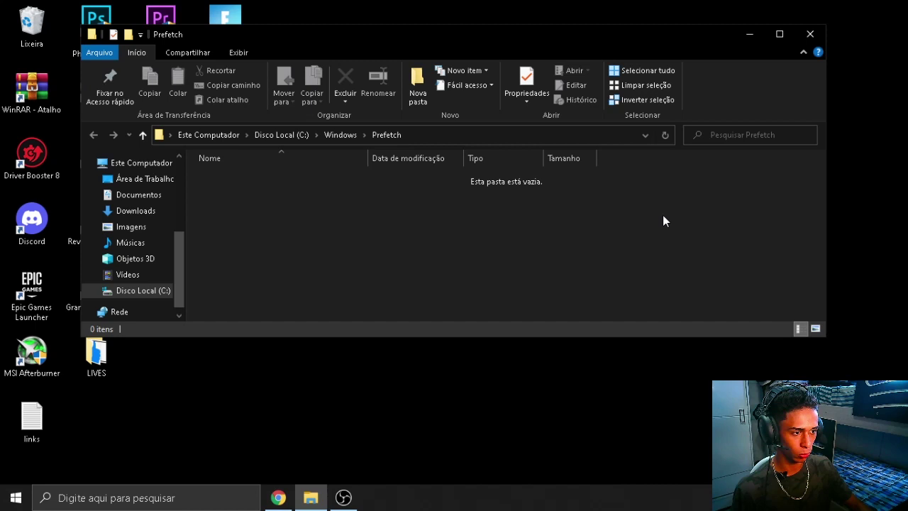
click(805, 36)
Empty the Lixeira and confirm the deletion.
right_click(59, 29)
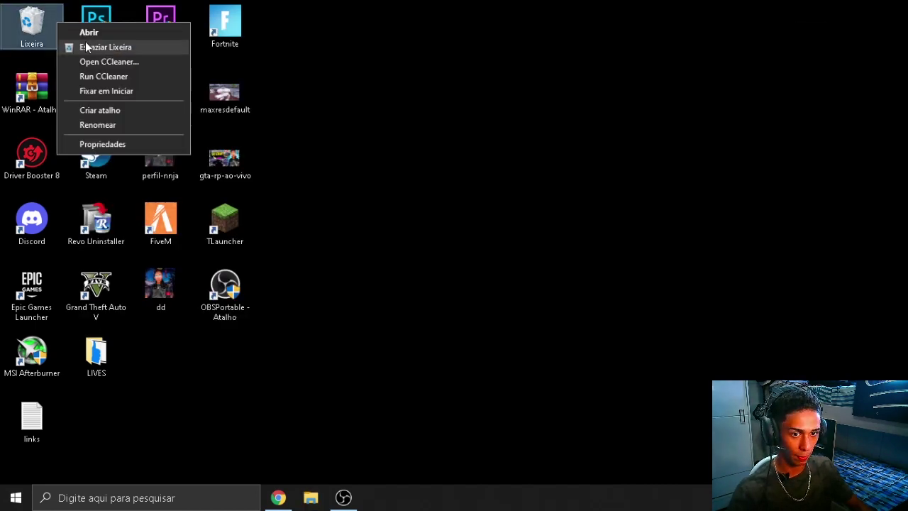
click(63, 46)
click(503, 260)
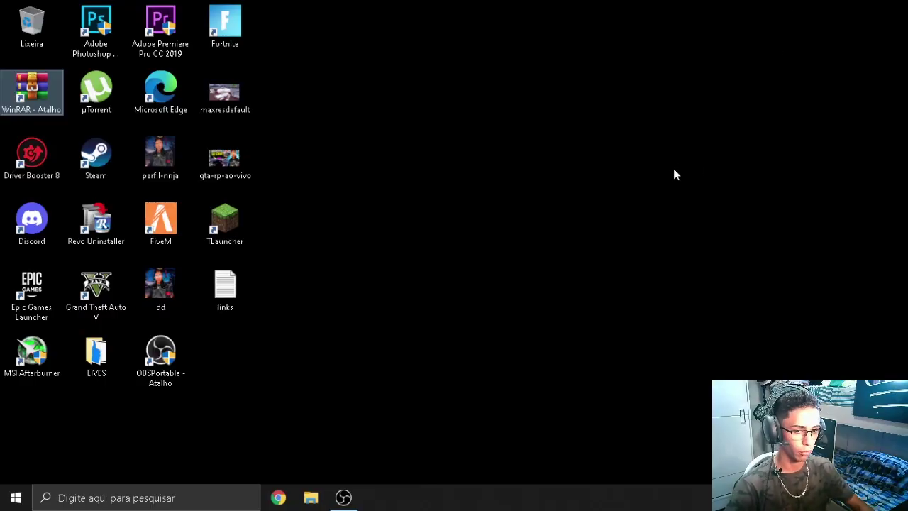
Open the Downloads folder in WinRAR and move its window aside.
double_click(47, 85)
click(707, 35)
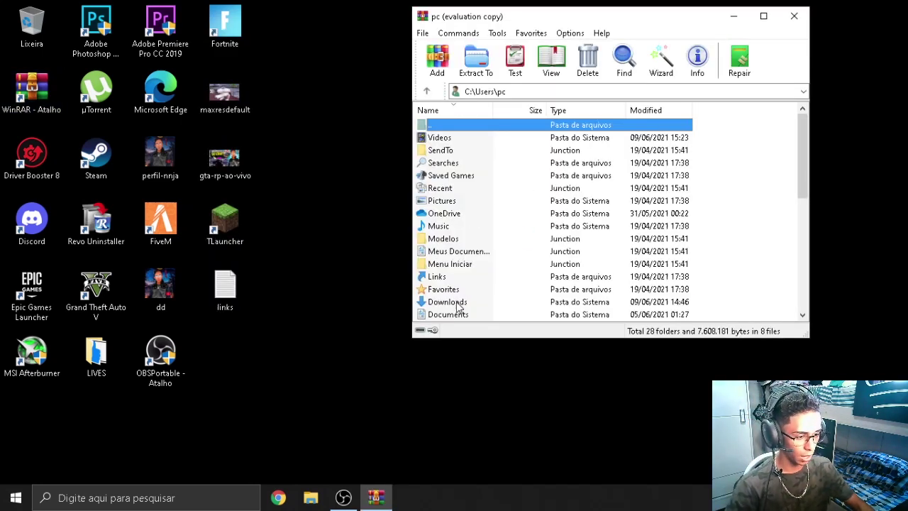
double_click(460, 305)
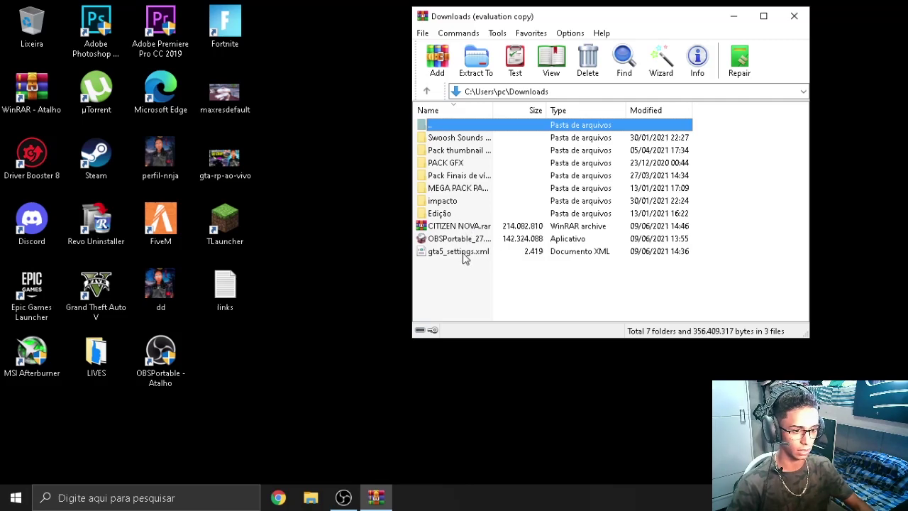
drag(592, 22, 684, 27)
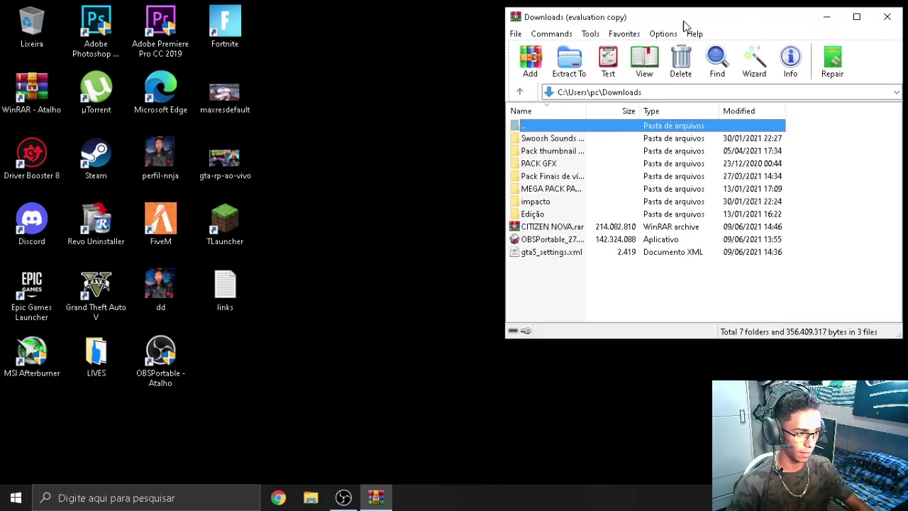
Open the FiveM Application Data folder from the FiveM shortcut's file location and place its window clear of the WinRAR window.
double_click(163, 220)
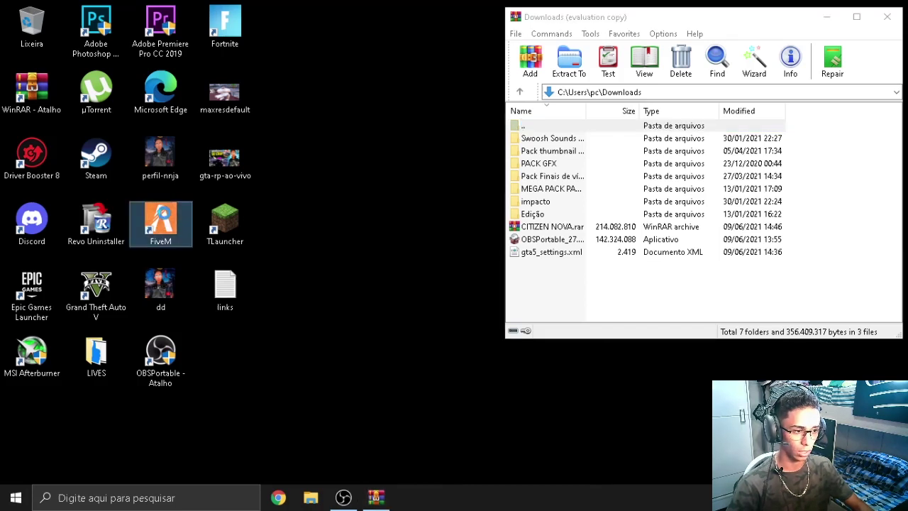
right_click(165, 220)
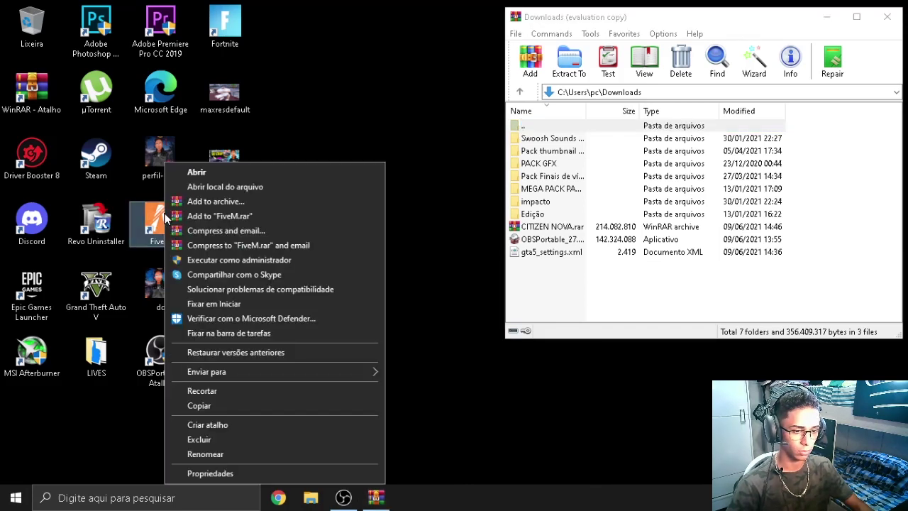
click(214, 186)
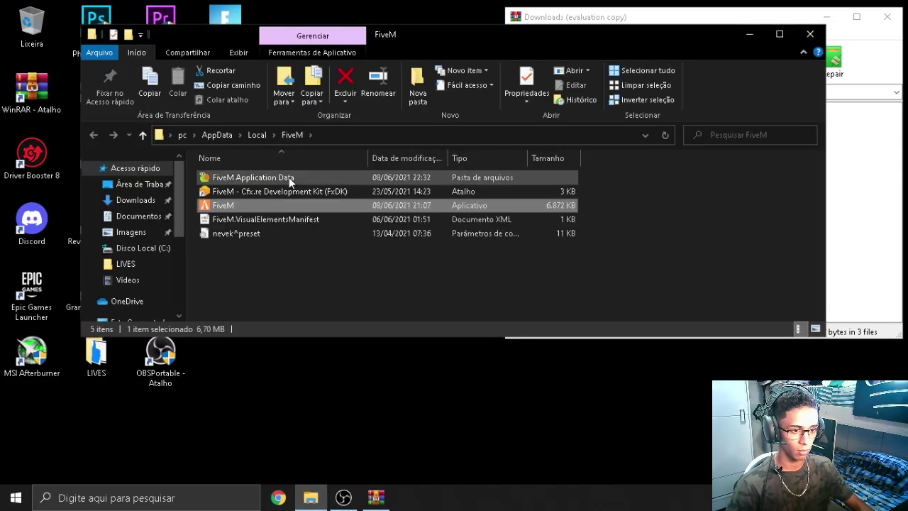
double_click(253, 177)
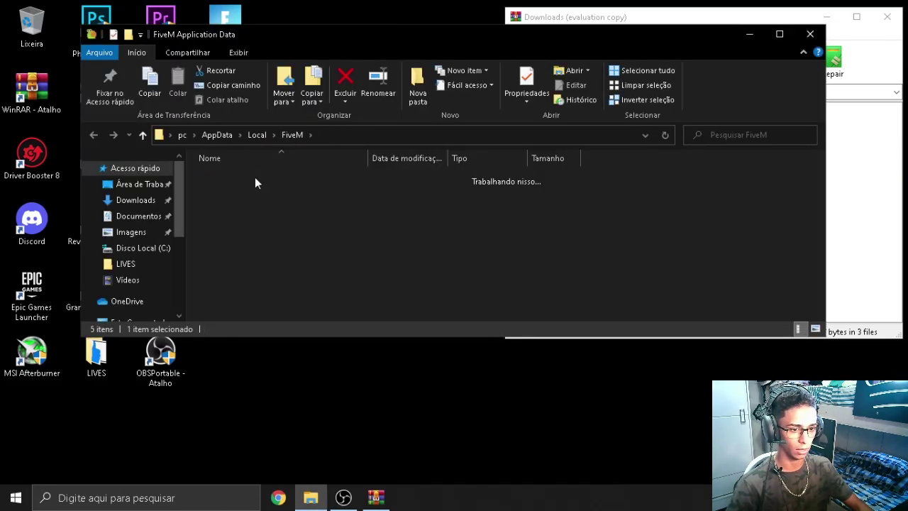
drag(565, 43, 357, 174)
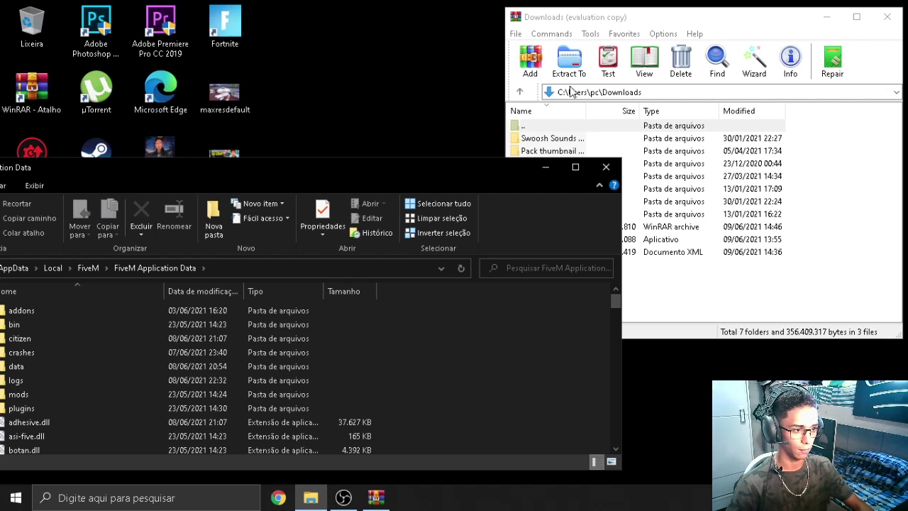
Extract the citizen folder from CITIZEN NOVA.rar into FiveM Application Data, replacing the files in the destination.
click(614, 27)
drag(614, 25, 612, 24)
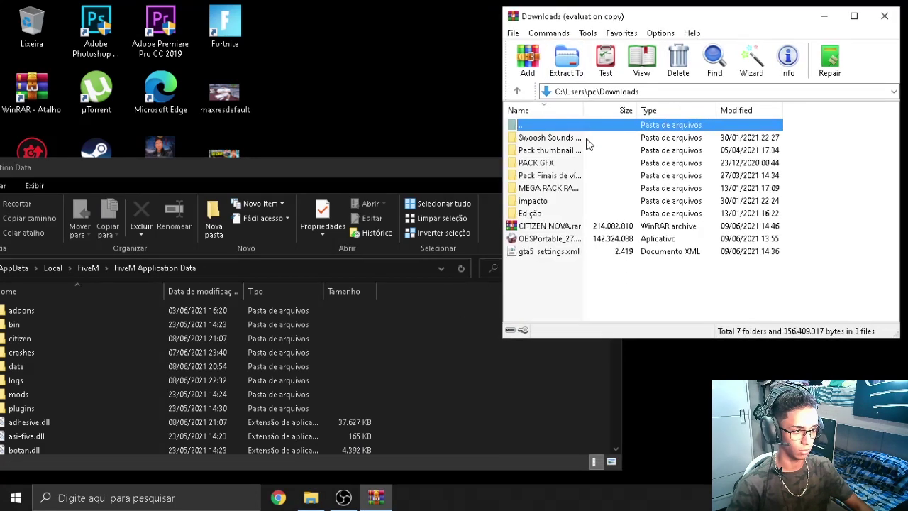
click(560, 228)
double_click(560, 228)
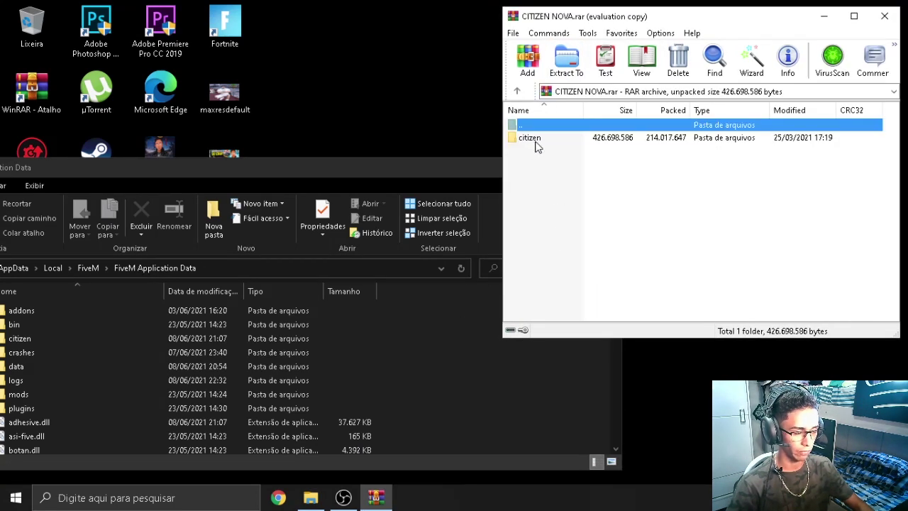
drag(537, 144, 514, 146)
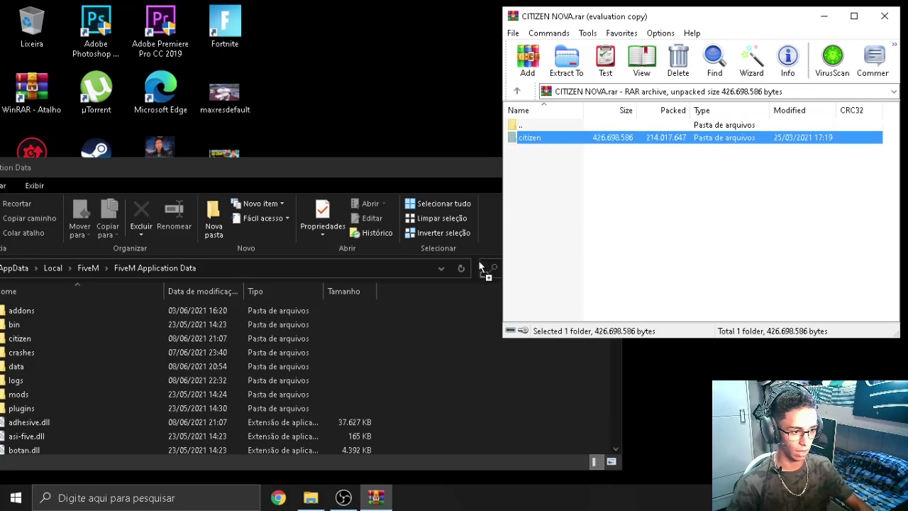
drag(475, 344, 475, 344)
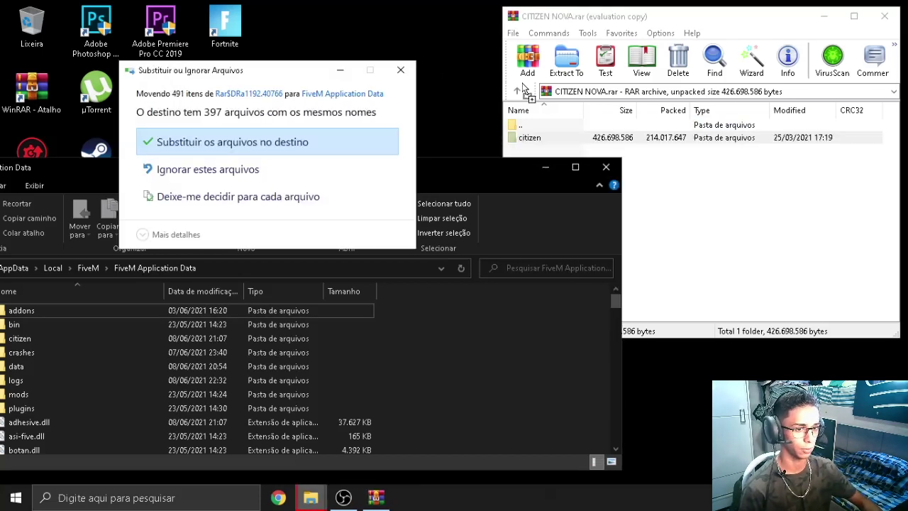
click(289, 140)
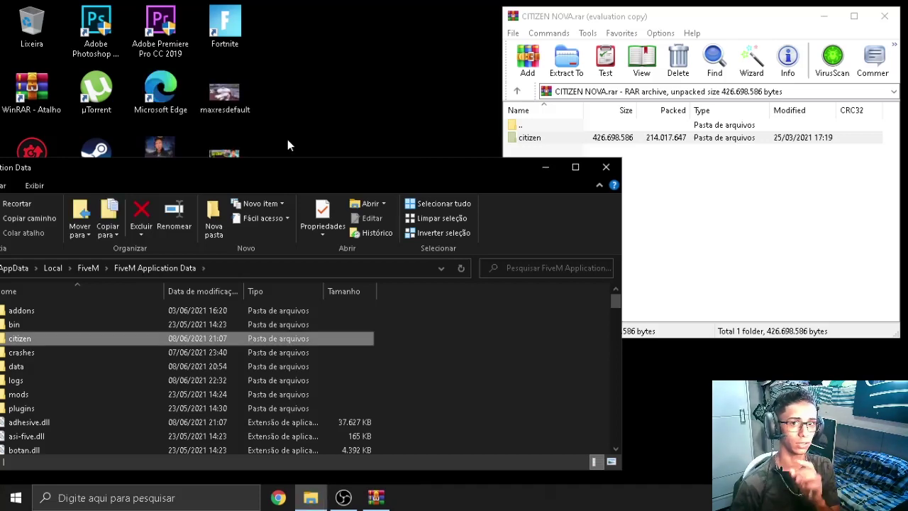
Return to Downloads in WinRAR and copy gta5_settings.xml onto the desktop.
click(656, 200)
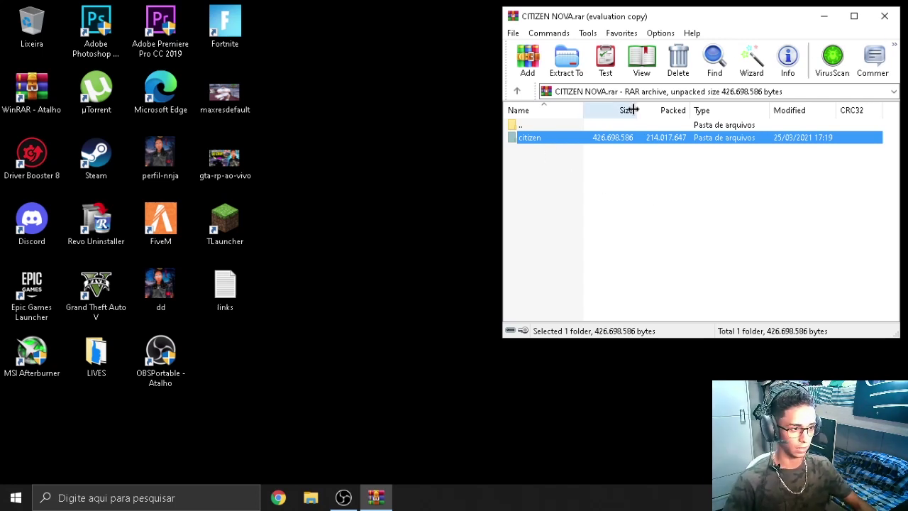
key(BackSpace)
click(561, 251)
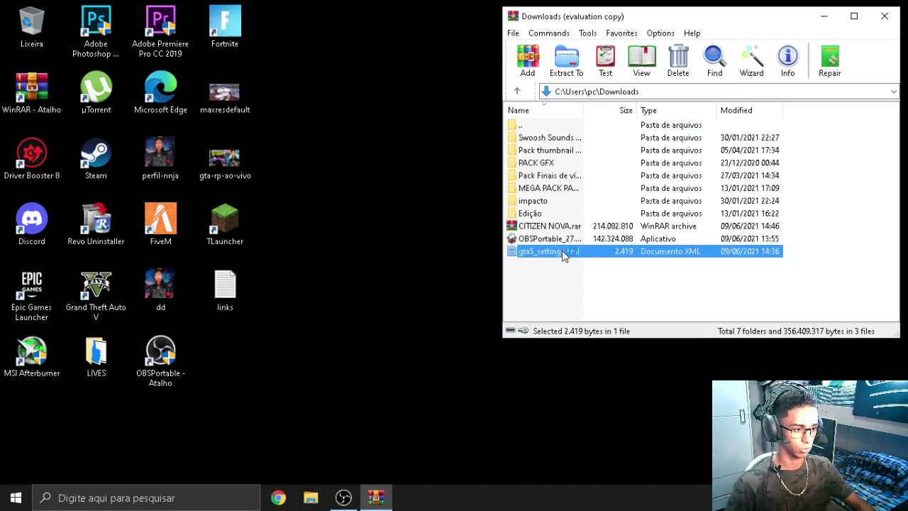
drag(577, 253, 420, 234)
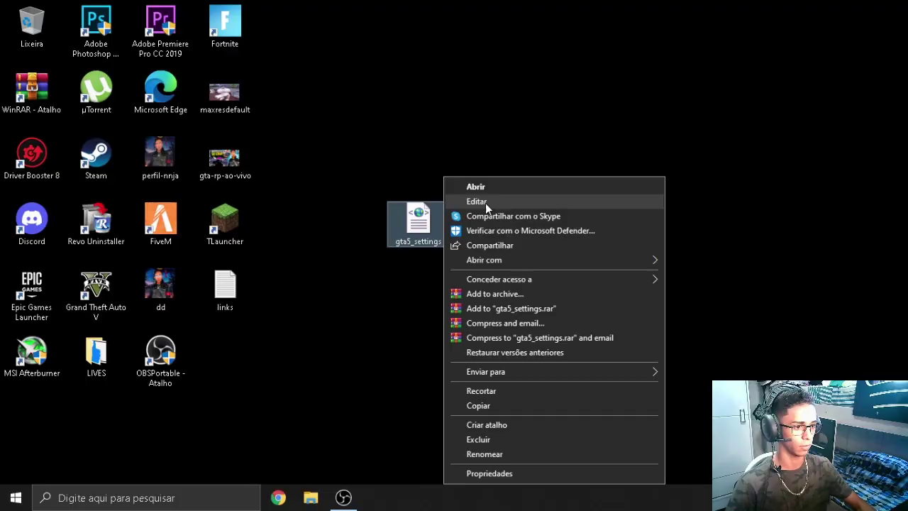
Open gta5_settings for editing in Bloco de Notas, examine its graphics and video settings down to the end, and close it.
click(486, 203)
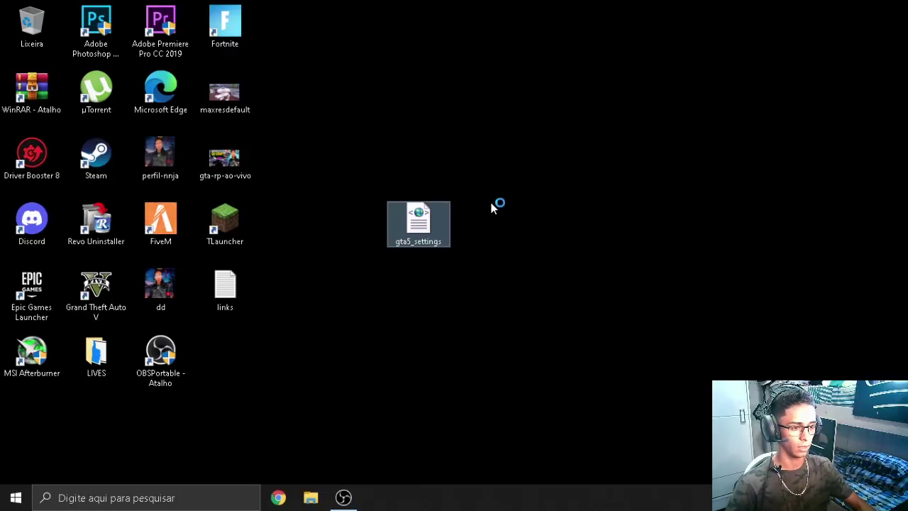
click(602, 55)
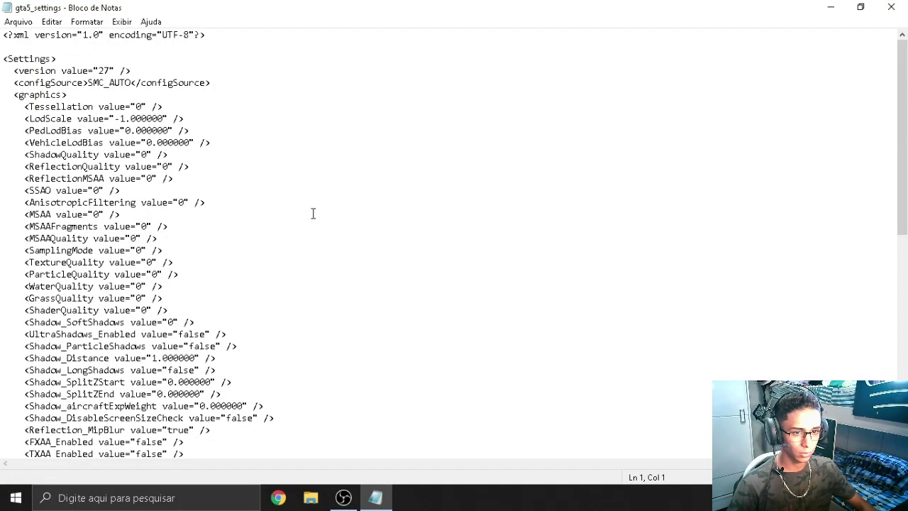
scroll(312, 213, down, 15)
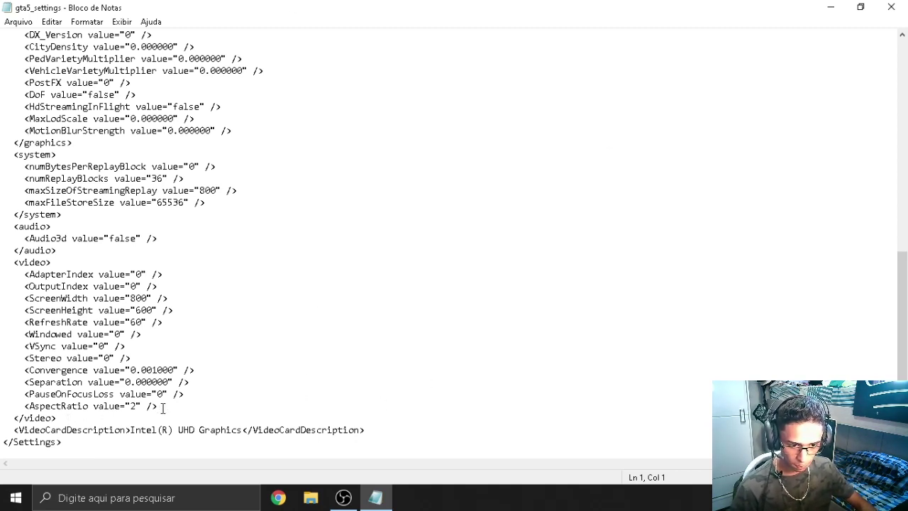
drag(162, 407, 2, 4)
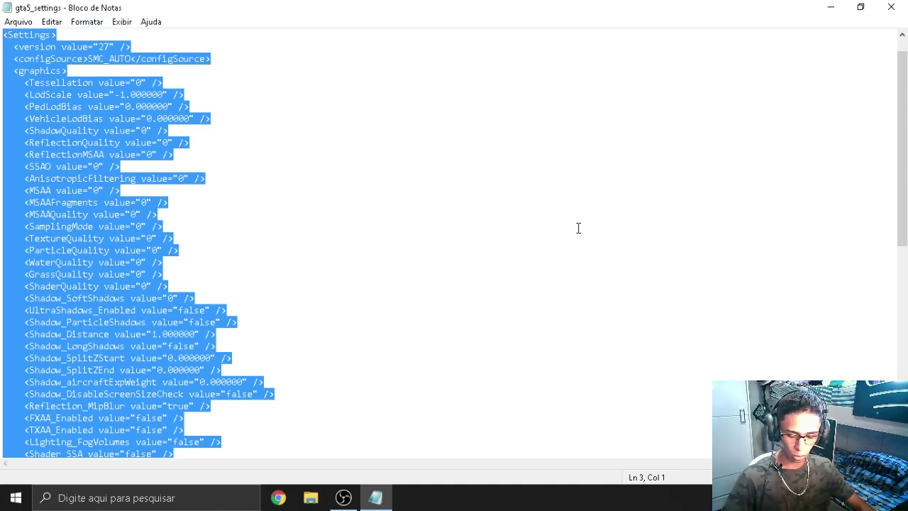
click(890, 7)
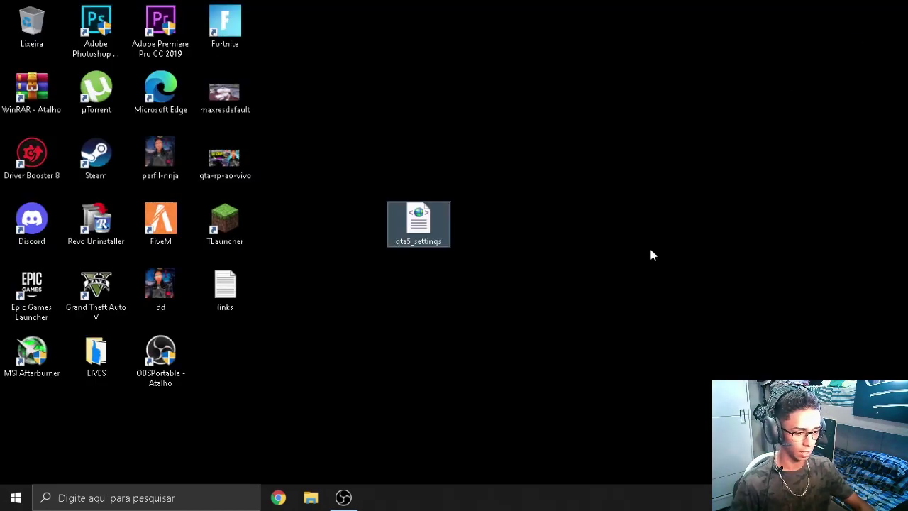
Run %appdata% to reach the Roaming folder, reposition its window, and open the CitizenFX folder.
click(614, 282)
key(super+r)
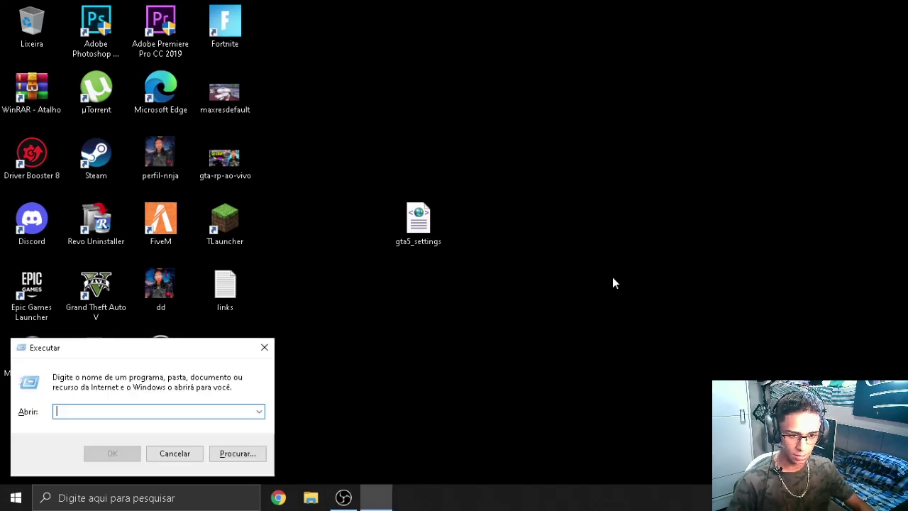
text(%appdata%)
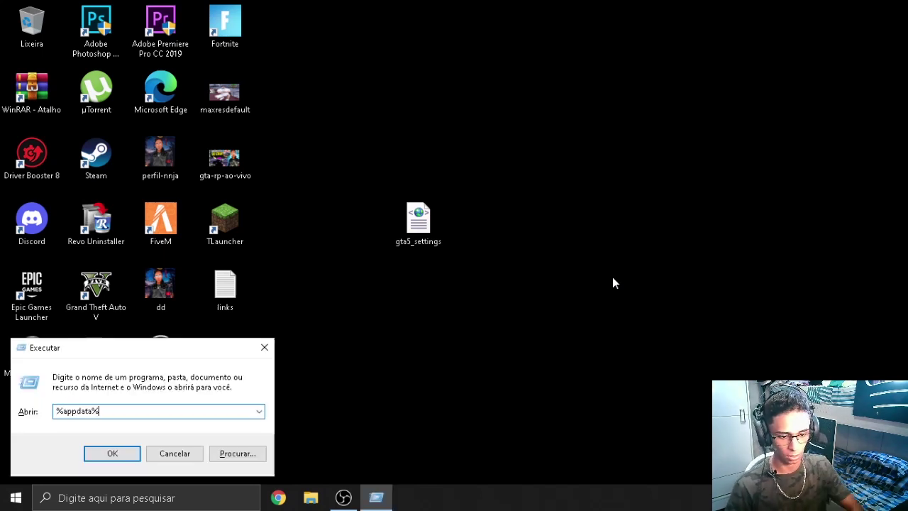
key(Return)
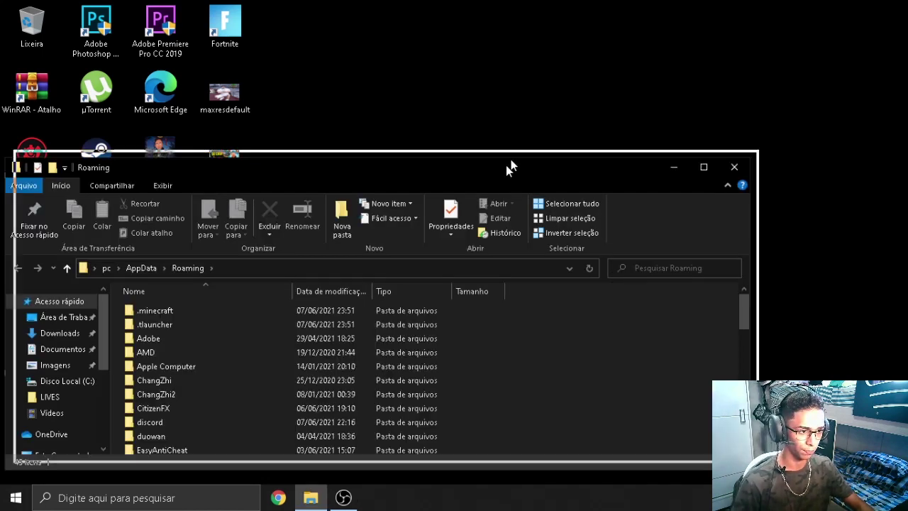
drag(505, 166, 612, 88)
double_click(286, 331)
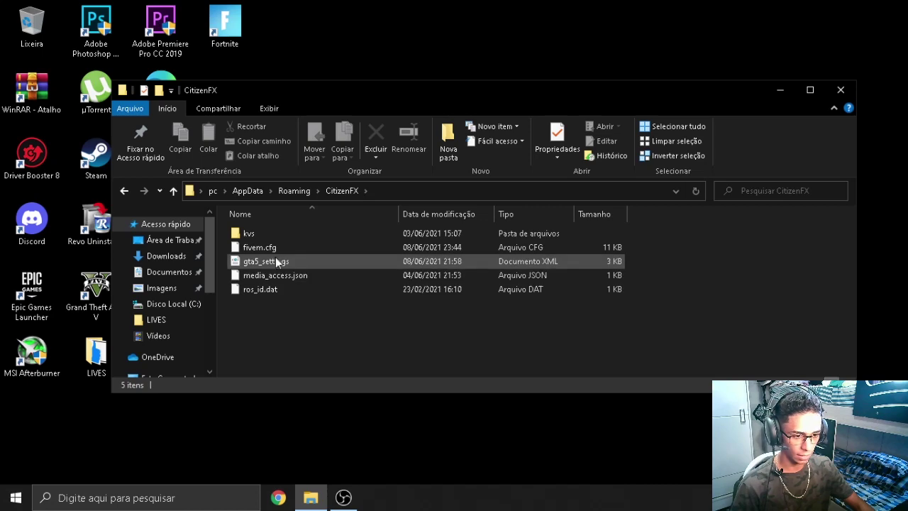
Open CitizenFX's gta5_settings for editing in Bloco de Notas, highlight its contents from the AspectRatio line up to the file start, and close it.
right_click(281, 259)
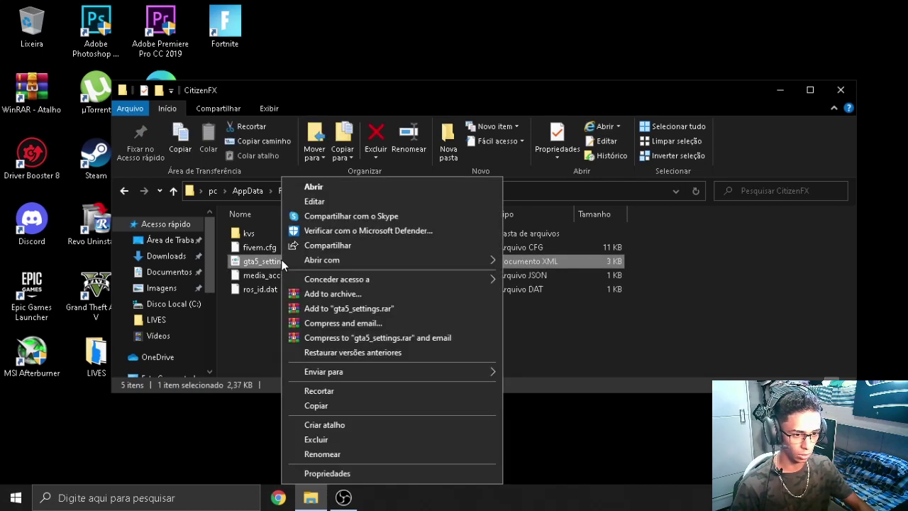
click(317, 200)
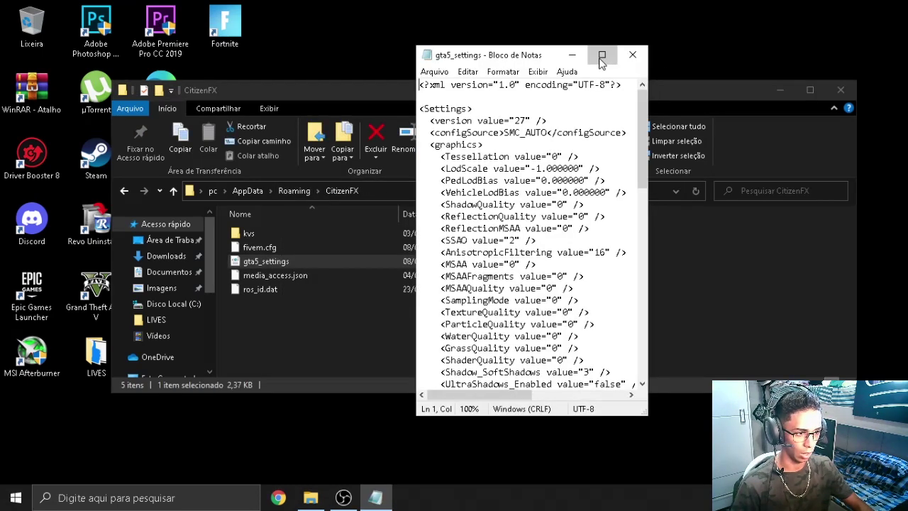
click(601, 55)
scroll(184, 256, down, 13)
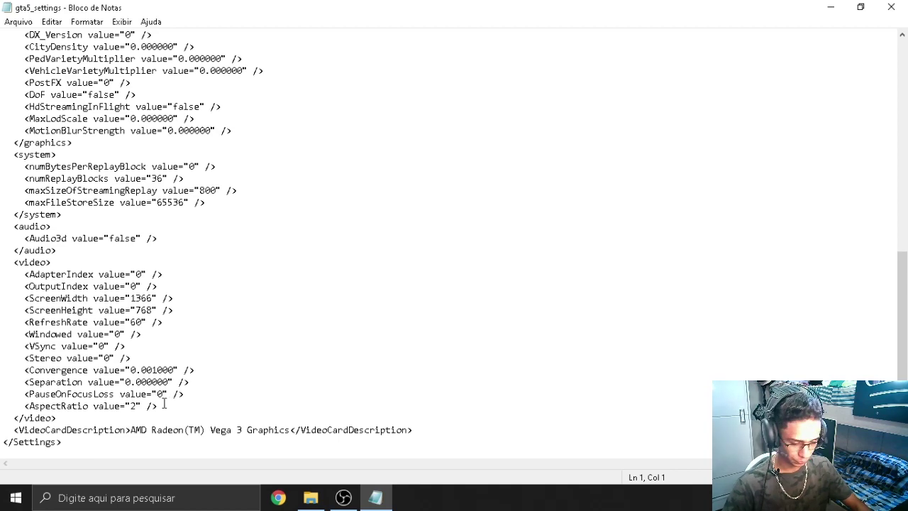
drag(158, 406, 2, 10)
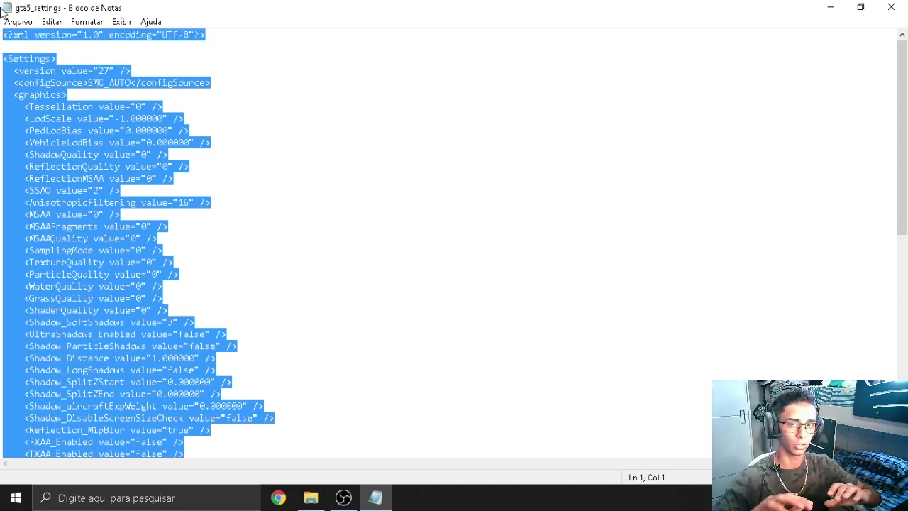
click(895, 10)
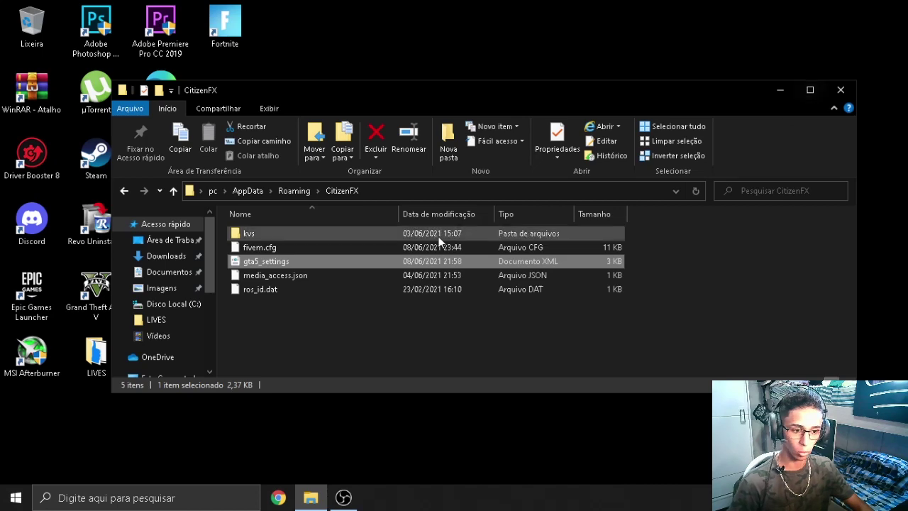
Reopen CitizenFX's gta5_settings in Bloco de Notas, highlight the block from the AspectRatio line up to the graphics section, and close it.
right_click(342, 263)
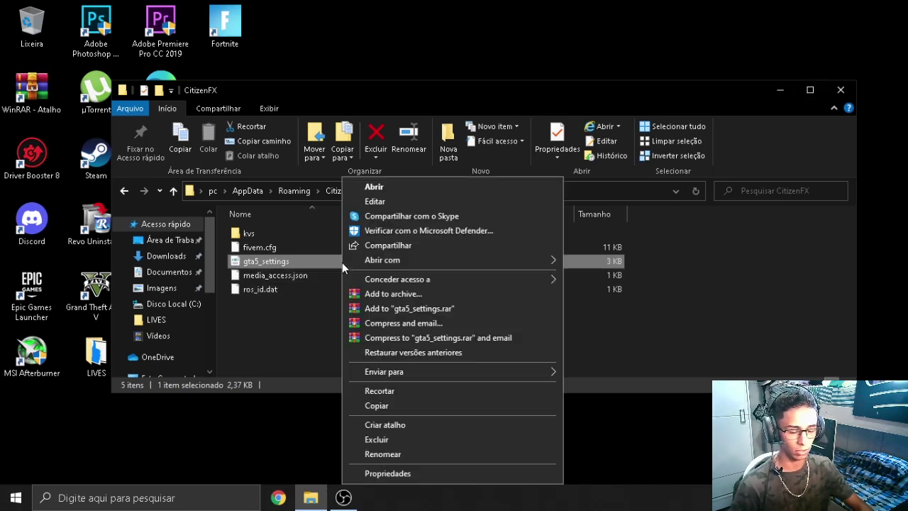
click(381, 202)
click(603, 56)
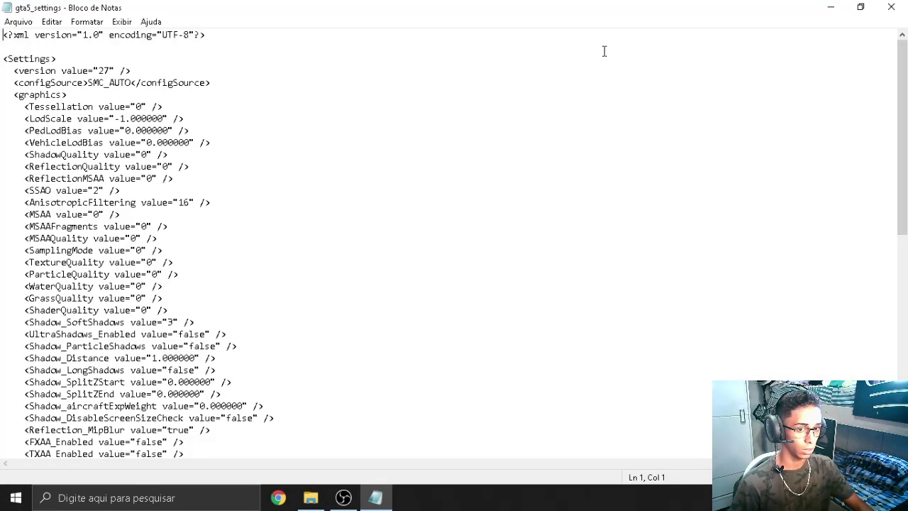
scroll(181, 341, down, 15)
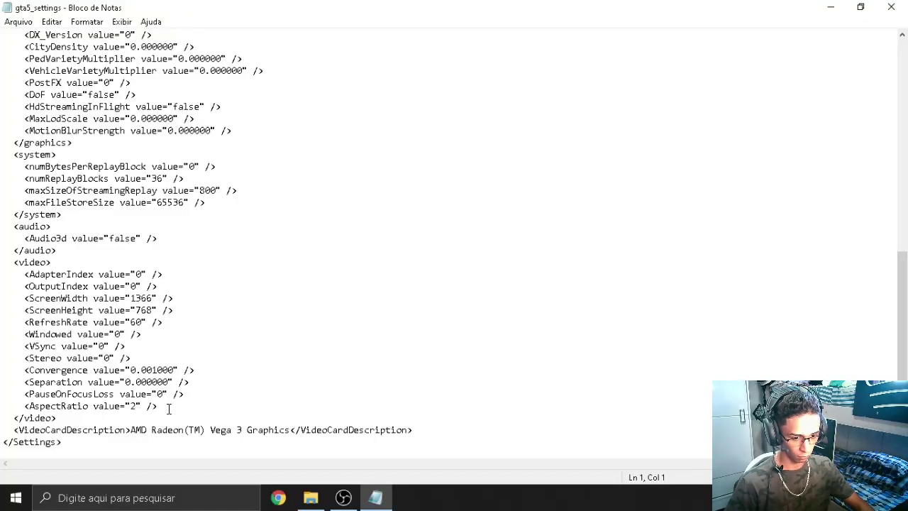
drag(169, 409, 3, 96)
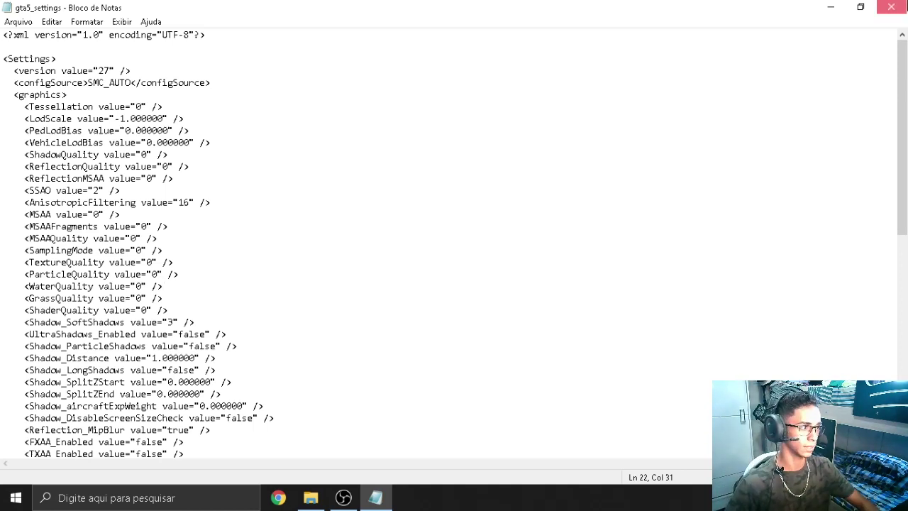
click(891, 7)
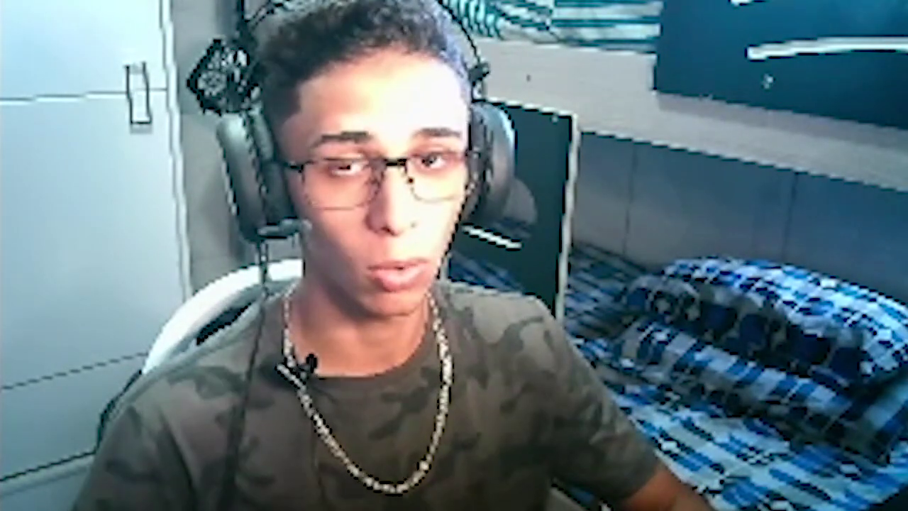